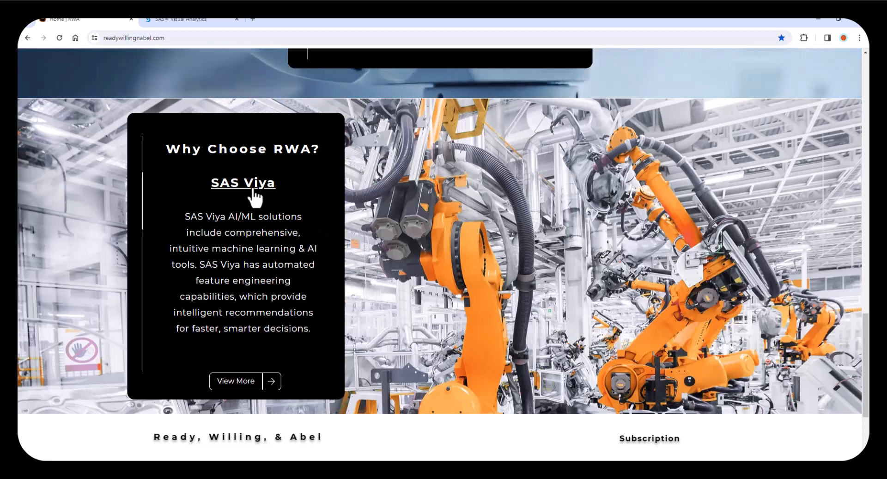
- Open the SAS Viya offerings page from the RWA website and proceed to its free trial registration form
{"action": "left_click", "coordinate": [253, 190]}
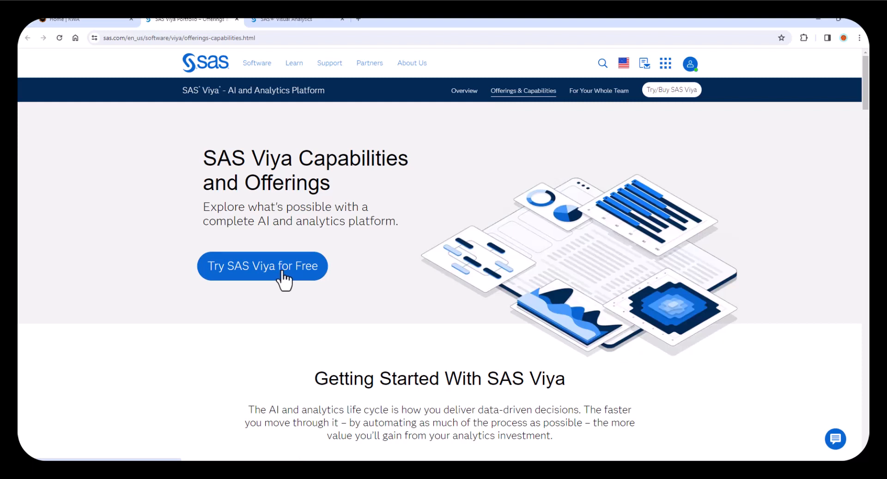
{"action": "left_click", "coordinate": [283, 272]}
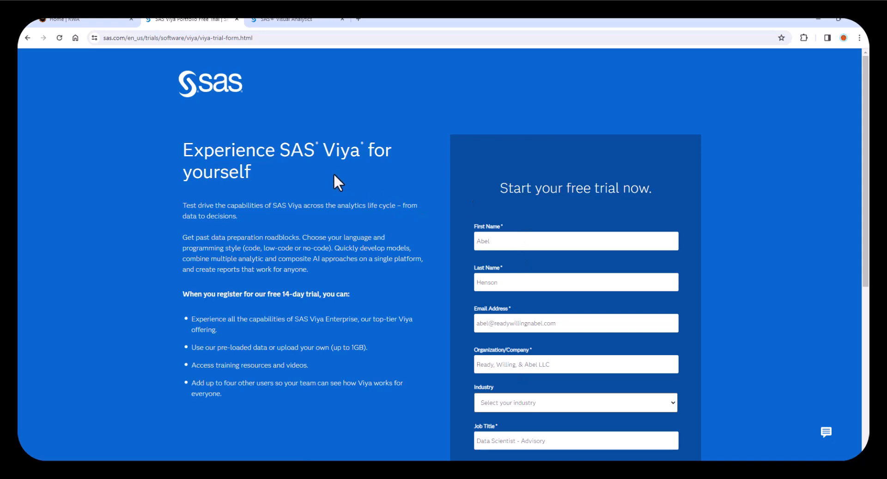
- Switch to the SAS Visual Analytics session, go to Explore and Visualize, and open the Speed Dating Survey Analysis report for editing
{"action": "left_click", "coordinate": [302, 19]}
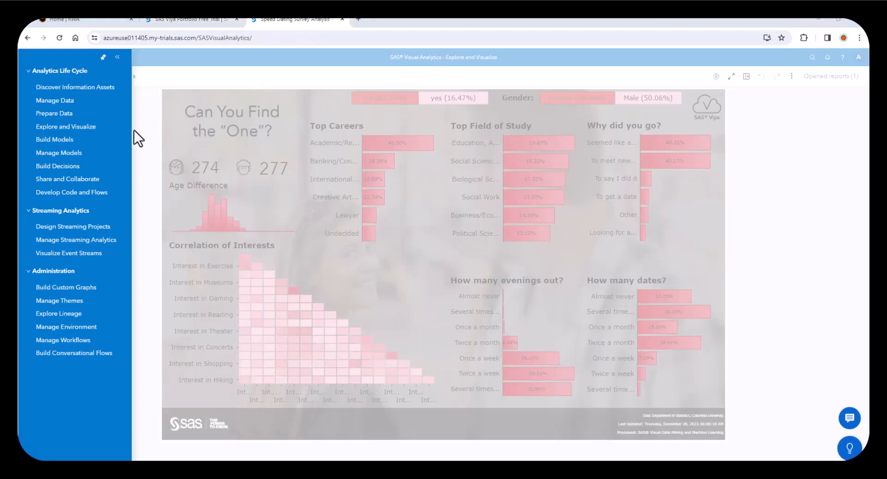
{"action": "left_click", "coordinate": [98, 129]}
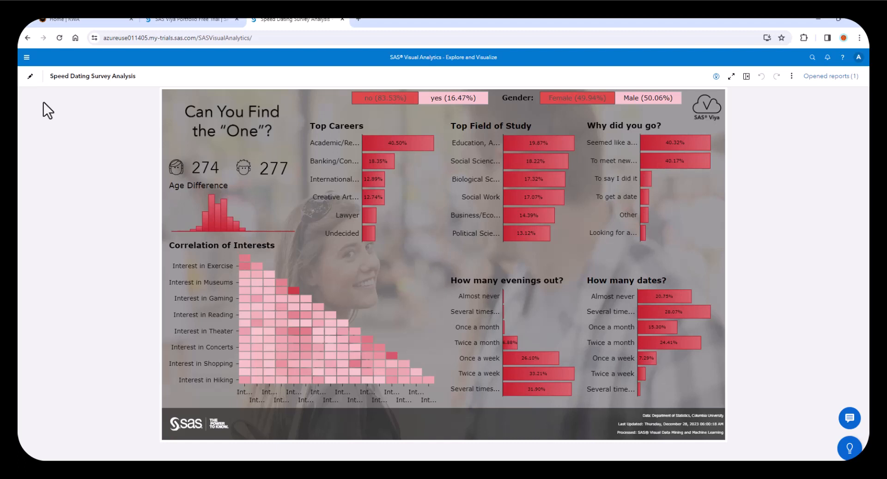
{"action": "left_click", "coordinate": [30, 77]}
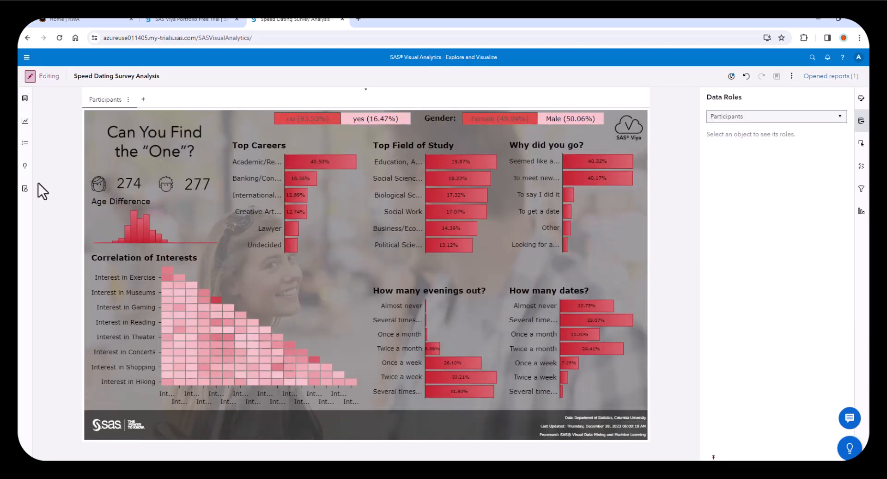
{"action": "left_click", "coordinate": [25, 461]}
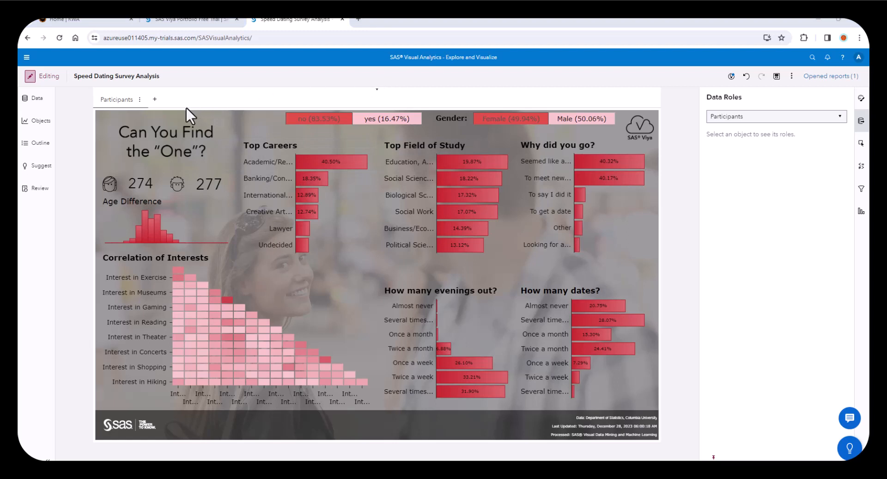
- Add a new page to the report and place a Gradient boosting object on it
{"action": "left_click", "coordinate": [156, 101]}
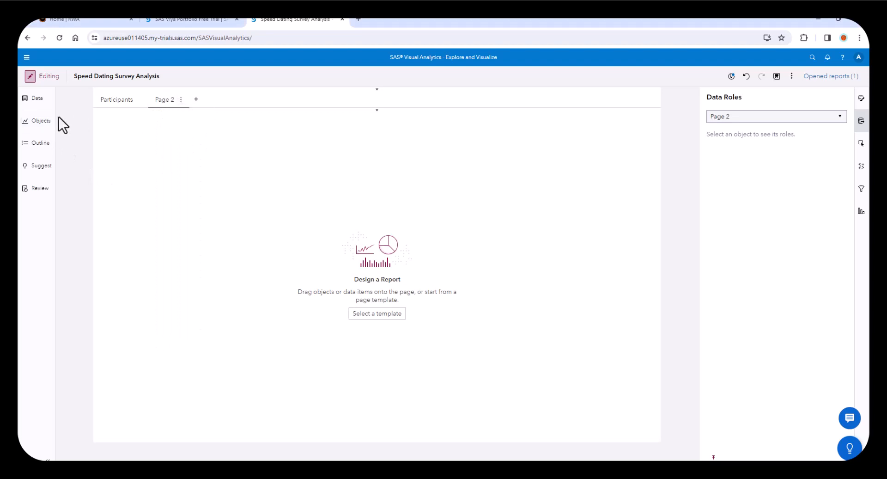
{"action": "left_click", "coordinate": [30, 121]}
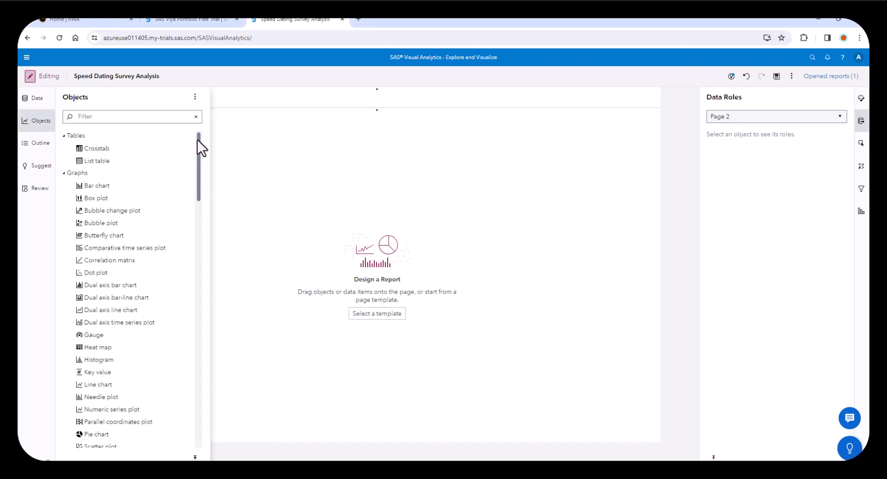
{"action": "left_click_drag", "start_coordinate": [198, 137], "coordinate": [213, 389]}
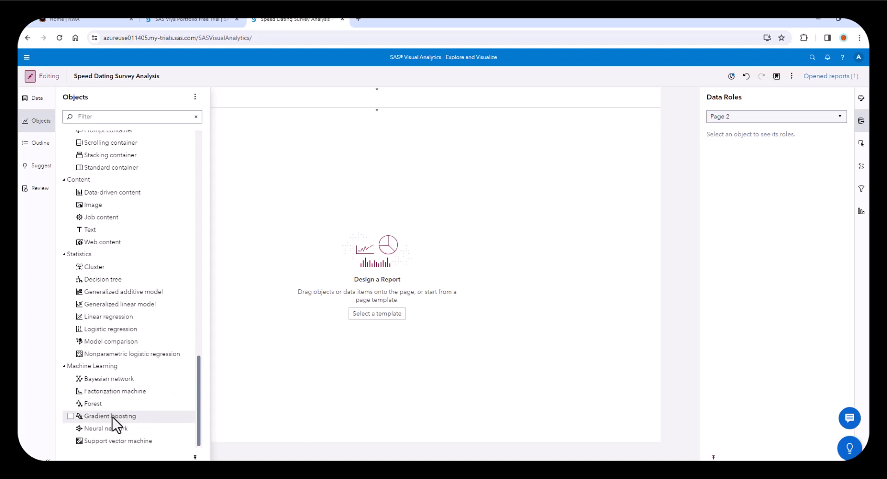
{"action": "left_click_drag", "start_coordinate": [110, 416], "coordinate": [368, 353]}
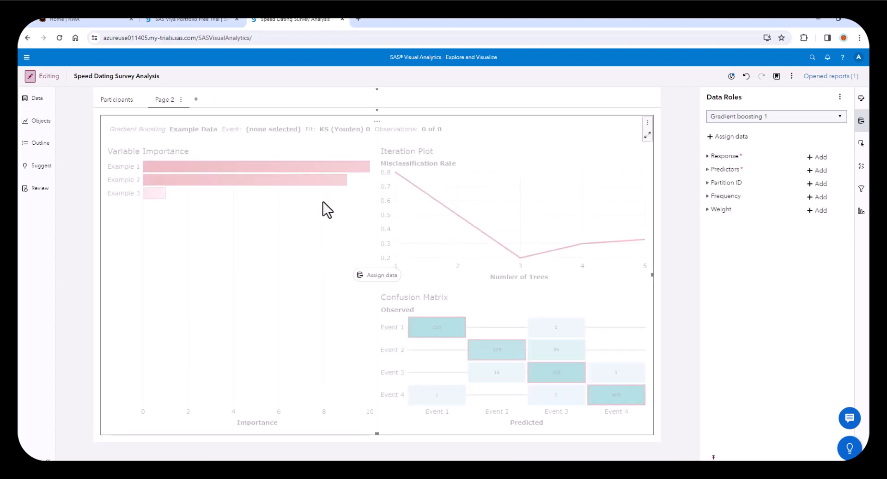
- Rename Page 2 as Modeling
{"action": "left_click", "coordinate": [181, 102]}
{"action": "mouse_move", "coordinate": [202, 139]}
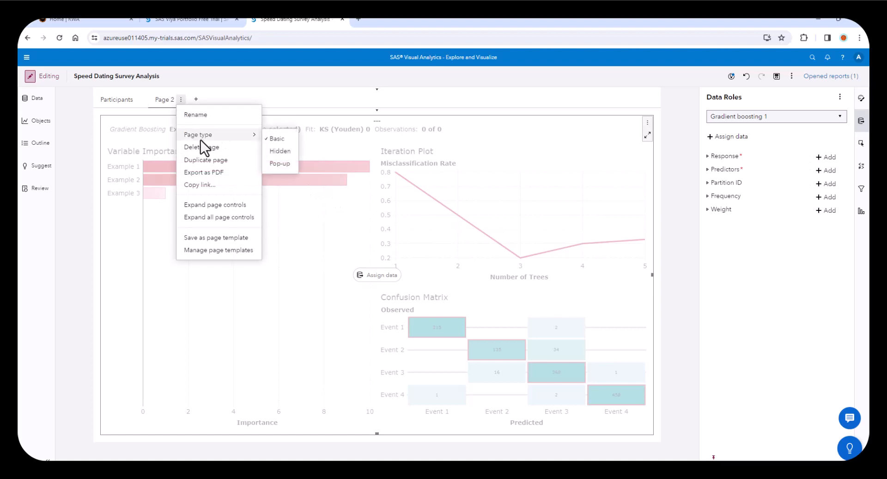
{"action": "left_click", "coordinate": [203, 115]}
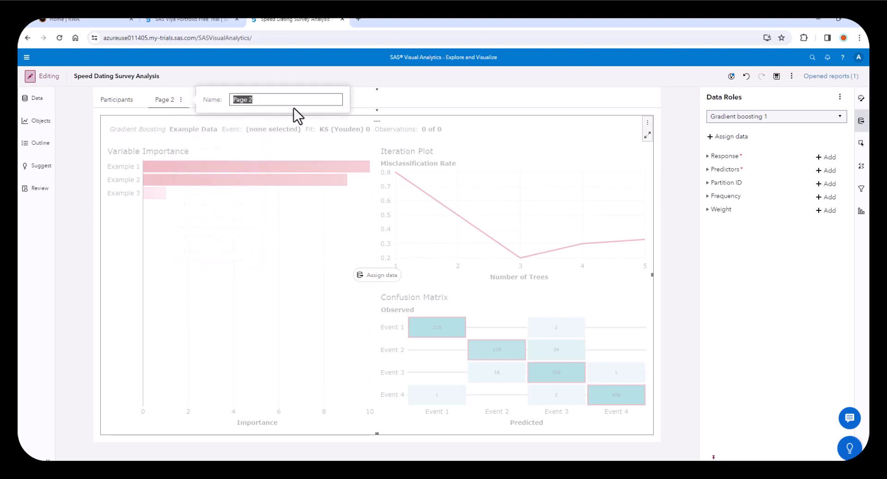
{"action": "type", "text": "Modeling"}
{"action": "key", "text": "Return"}
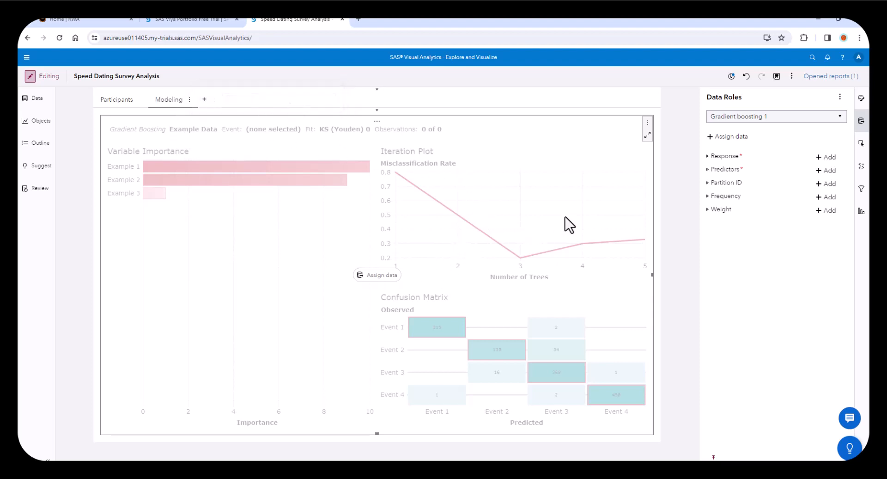
- Assign Match Ds as the gradient boosting model's response
{"action": "left_click", "coordinate": [819, 157]}
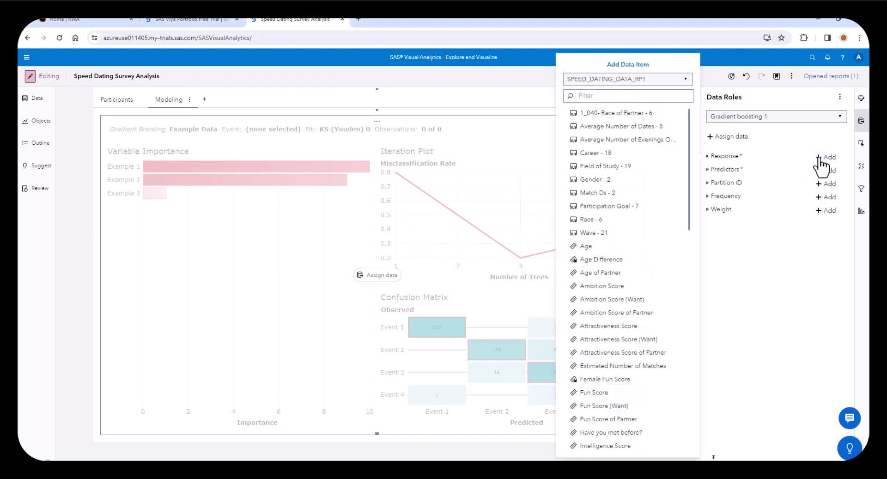
{"action": "left_click", "coordinate": [594, 192]}
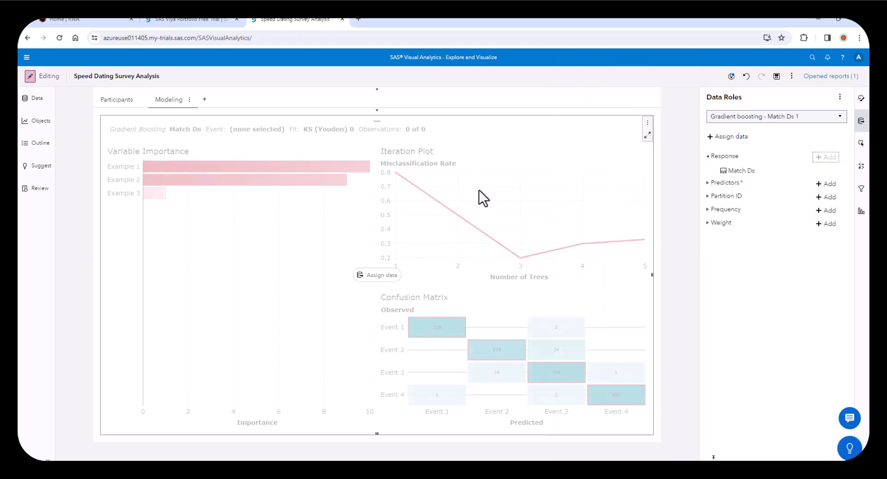
- Select Average Number of Dates, Average Number of Evenings Out, Career, Field of Study, Gender, Participation Goal, Race and Age Difference as predictors
{"action": "left_click", "coordinate": [819, 184]}
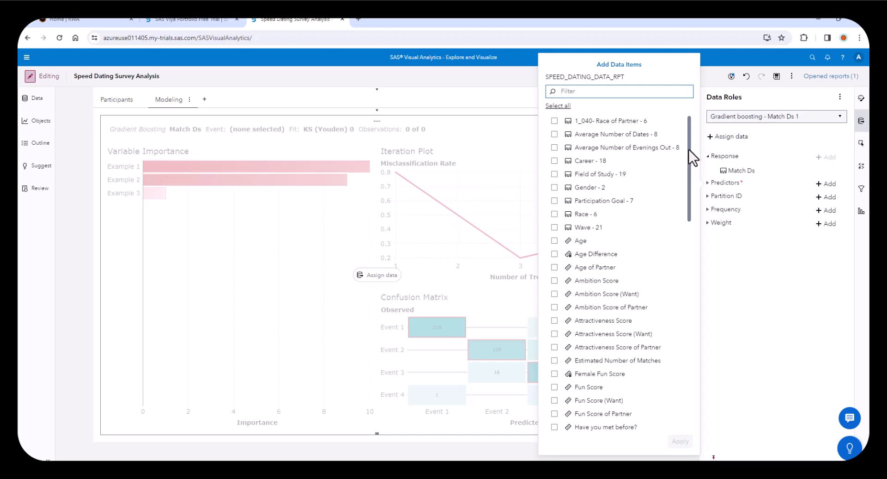
{"action": "left_click", "coordinate": [554, 135]}
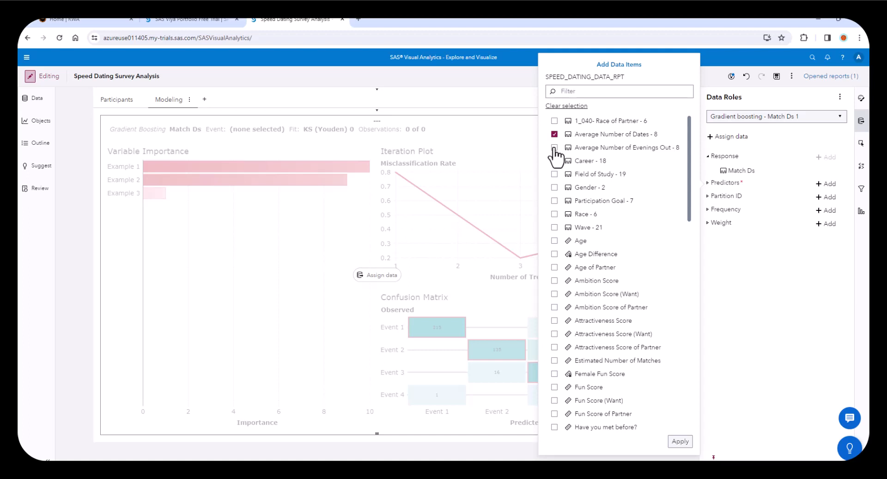
{"action": "left_click", "coordinate": [555, 147]}
{"action": "left_click", "coordinate": [555, 161]}
{"action": "left_click", "coordinate": [555, 174]}
{"action": "left_click", "coordinate": [554, 187]}
{"action": "left_click", "coordinate": [555, 214]}
{"action": "left_click", "coordinate": [554, 201]}
- Include the interests in Concerts, Exercise, Gaming, Hiking, Museums, Reading, Shopping and Theater as predictors and apply the selection
{"action": "left_click_drag", "start_coordinate": [690, 168], "coordinate": [694, 286]}
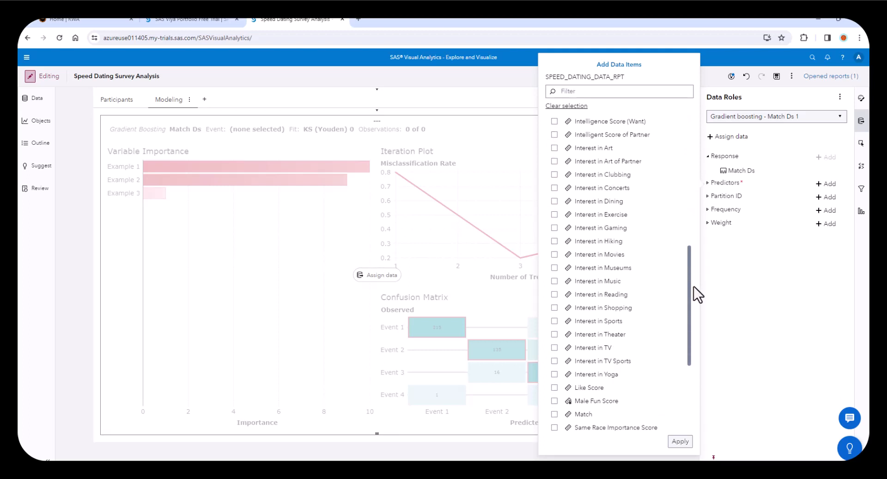
{"action": "left_click", "coordinate": [555, 188]}
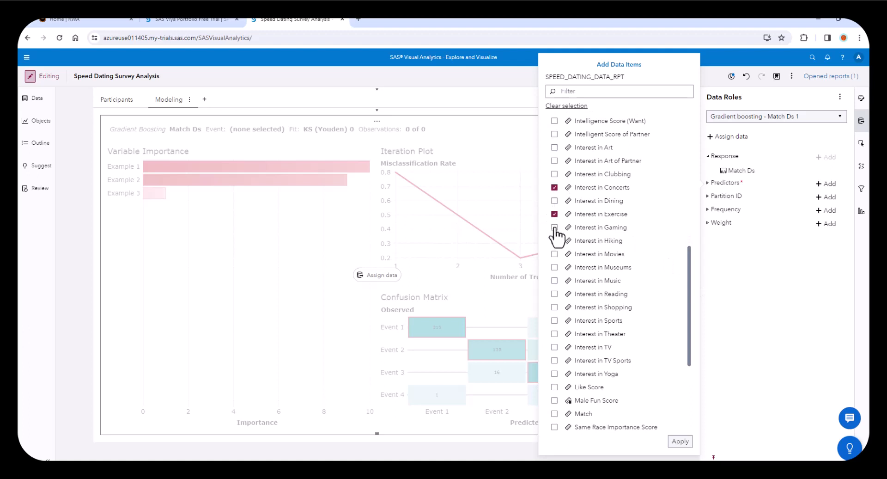
{"action": "left_click", "coordinate": [555, 227]}
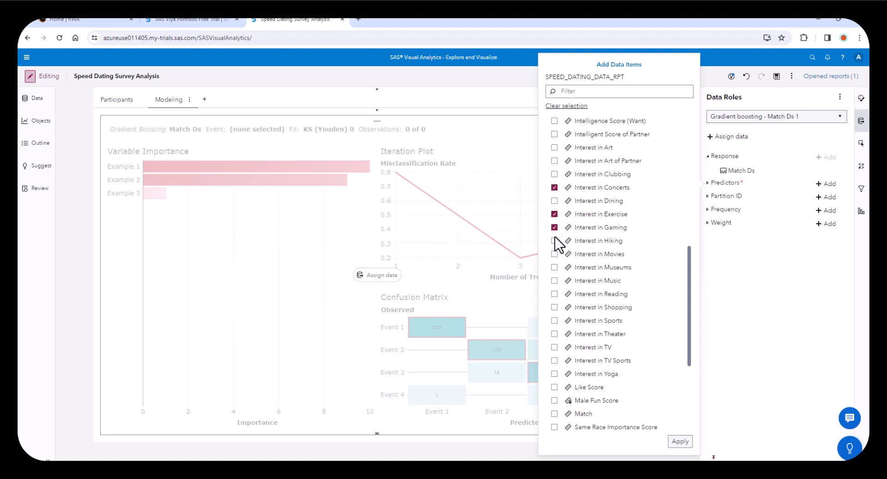
{"action": "left_click", "coordinate": [555, 267]}
{"action": "left_click", "coordinate": [555, 294]}
{"action": "left_click", "coordinate": [555, 333]}
{"action": "left_click", "coordinate": [554, 307]}
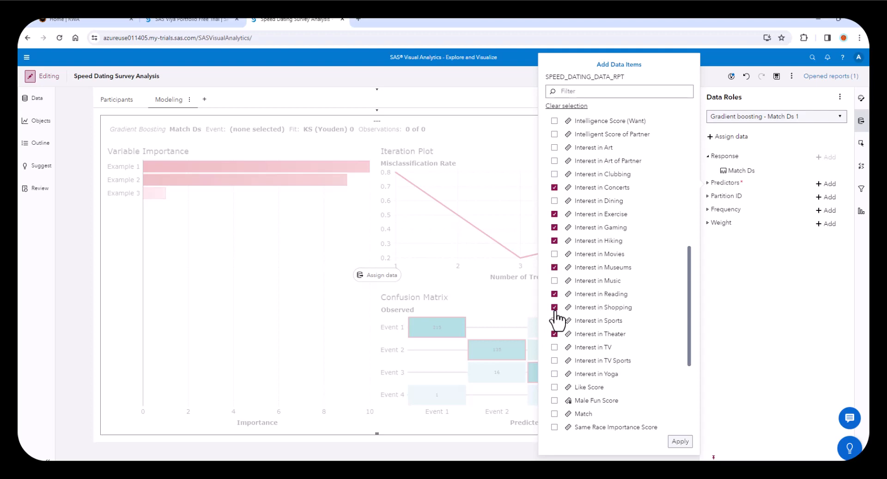
{"action": "left_click", "coordinate": [553, 266]}
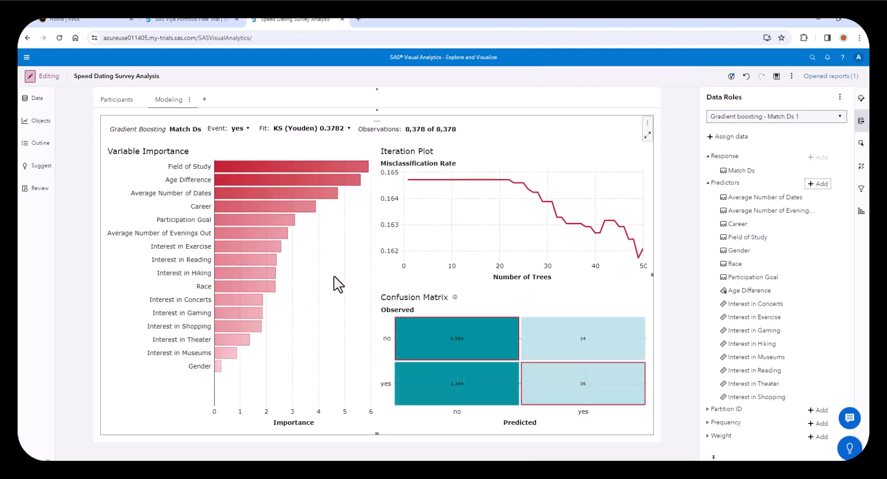
- Replace the gradient boosting model's confusion matrix with the ROC plot
{"action": "left_click", "coordinate": [644, 294]}
{"action": "left_click", "coordinate": [643, 294]}
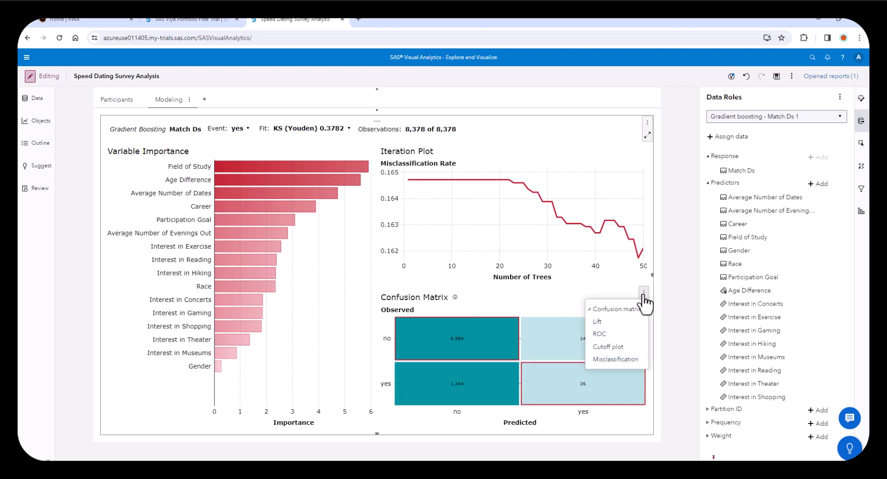
{"action": "left_click", "coordinate": [603, 333]}
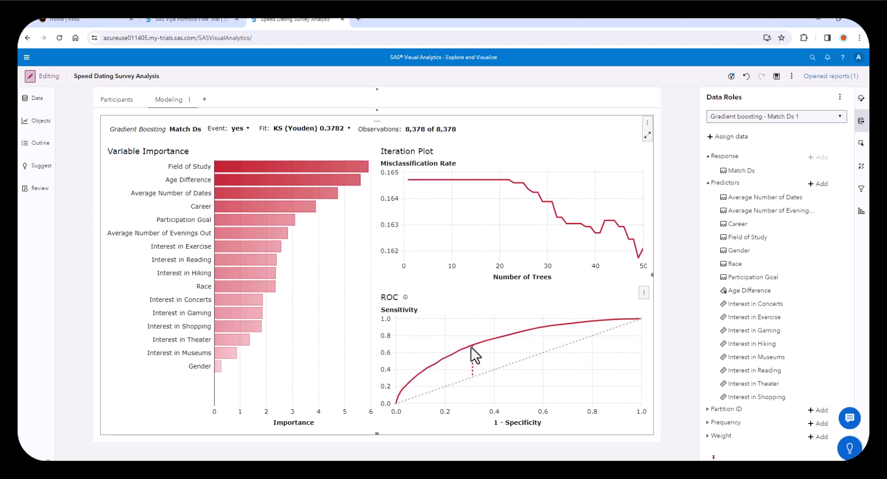
{"action": "mouse_move", "coordinate": [473, 346]}
- Create a data item named Partition using simple random sampling, 2 partitions and 60% training data
{"action": "left_click", "coordinate": [38, 98]}
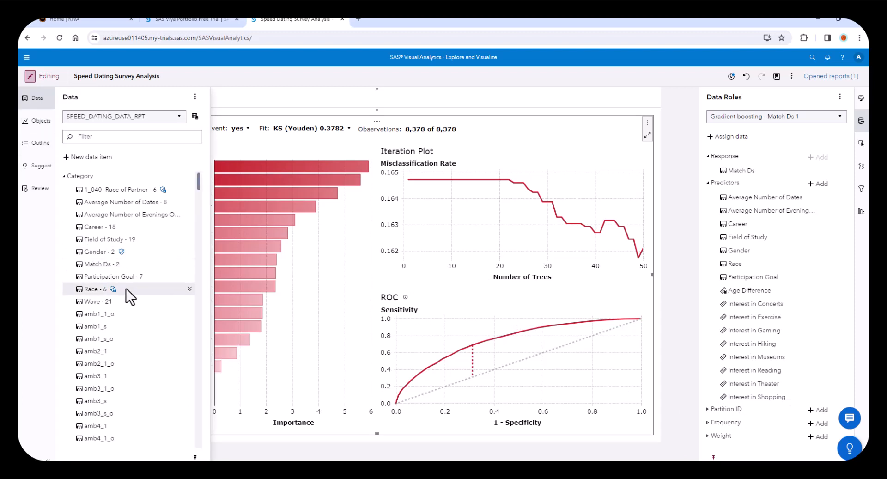
{"action": "left_click", "coordinate": [79, 157]}
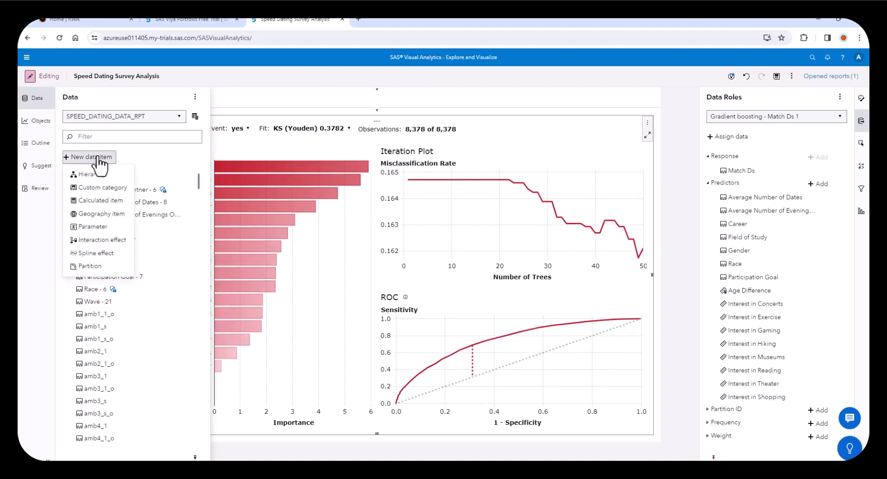
{"action": "left_click", "coordinate": [91, 266]}
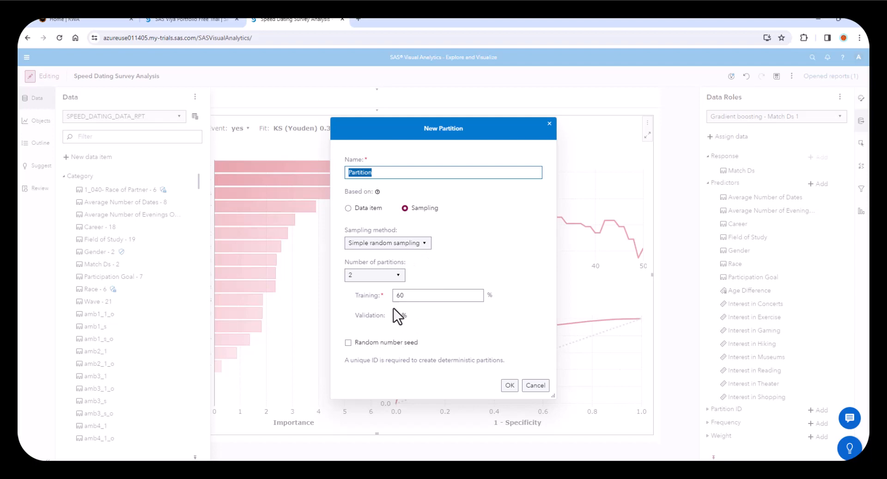
{"action": "left_click", "coordinate": [510, 388]}
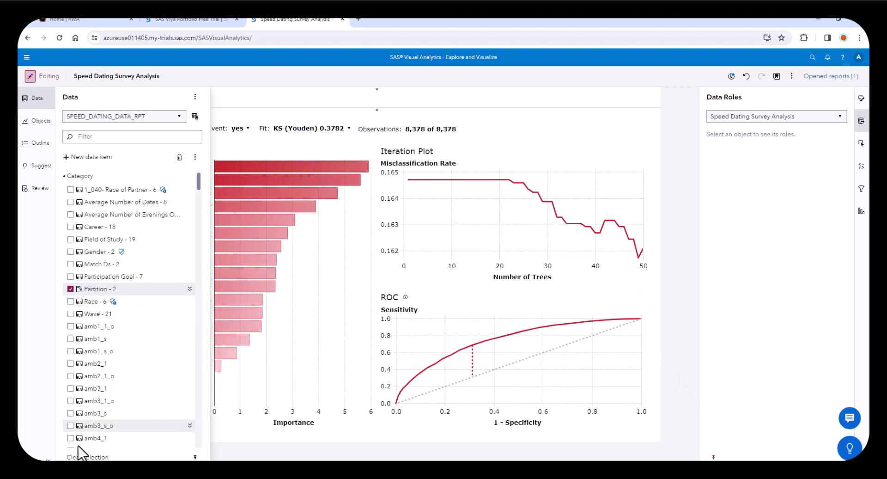
- Assign the Partition data item as the gradient boosting model's partition ID
{"action": "left_click", "coordinate": [573, 146]}
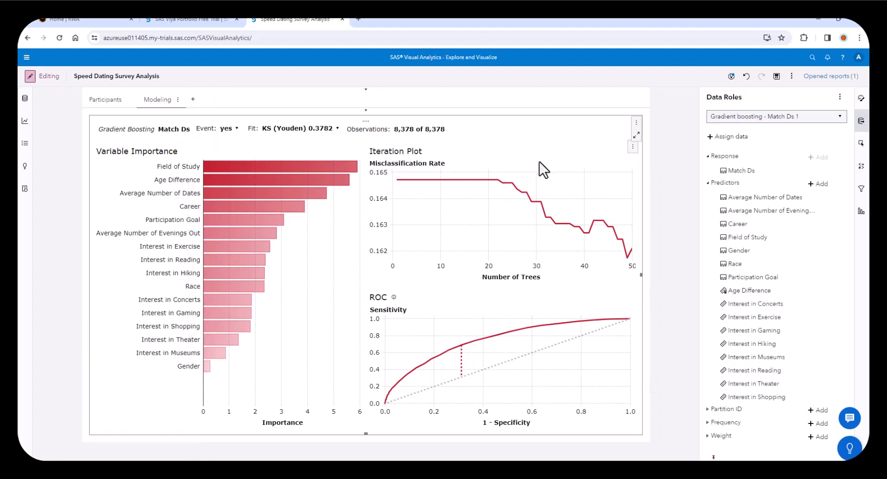
{"action": "left_click", "coordinate": [816, 409]}
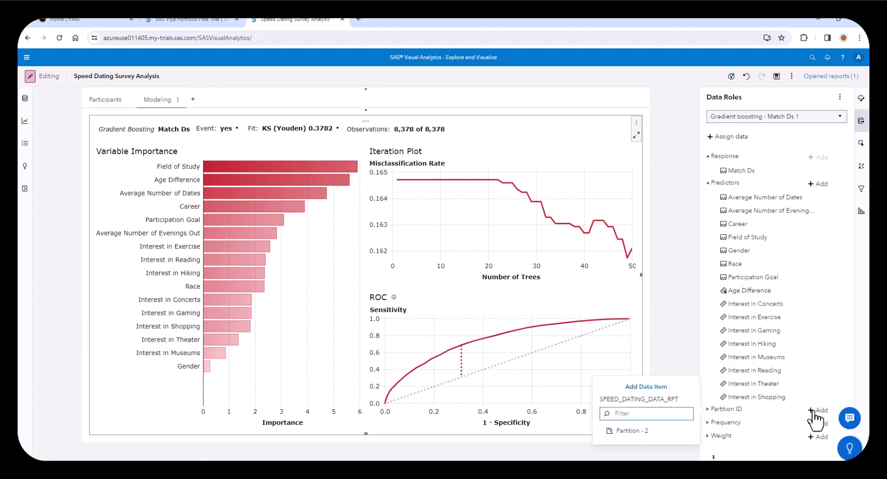
{"action": "left_click", "coordinate": [619, 432]}
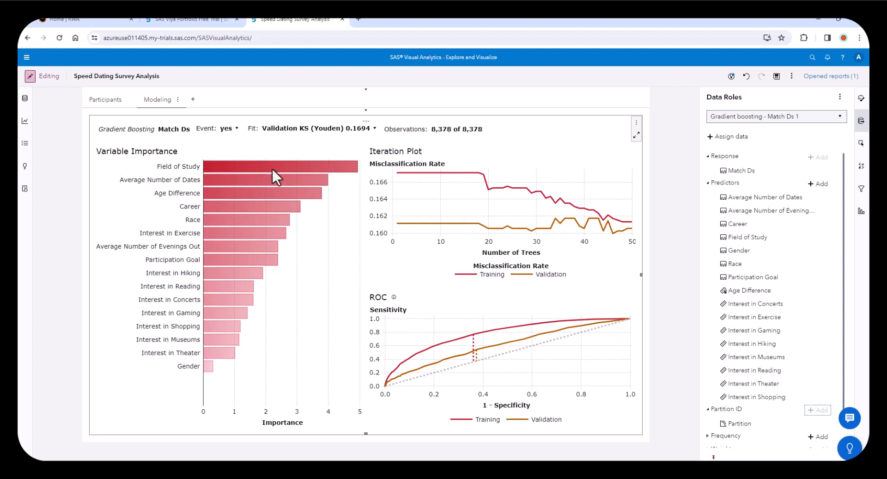
- Examine the model's variable importance and compare it with the charts on the Participants page
{"action": "mouse_move", "coordinate": [306, 164]}
{"action": "left_click", "coordinate": [111, 101]}
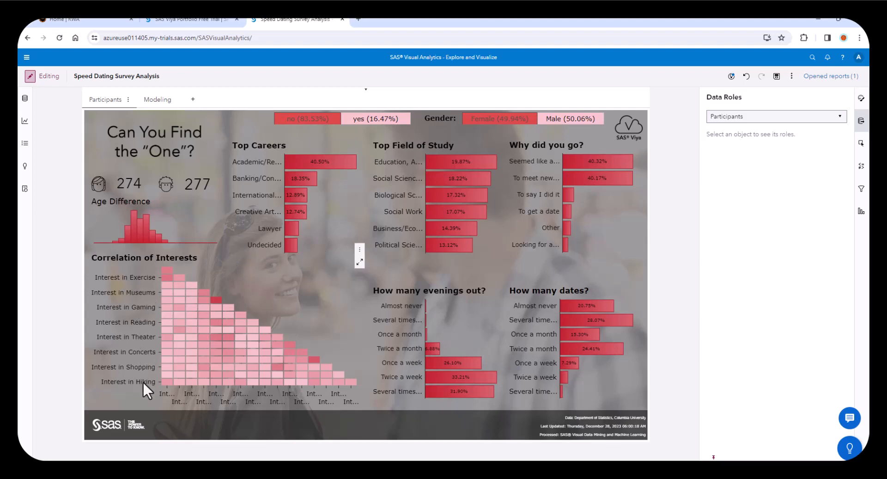
{"action": "left_click", "coordinate": [164, 102]}
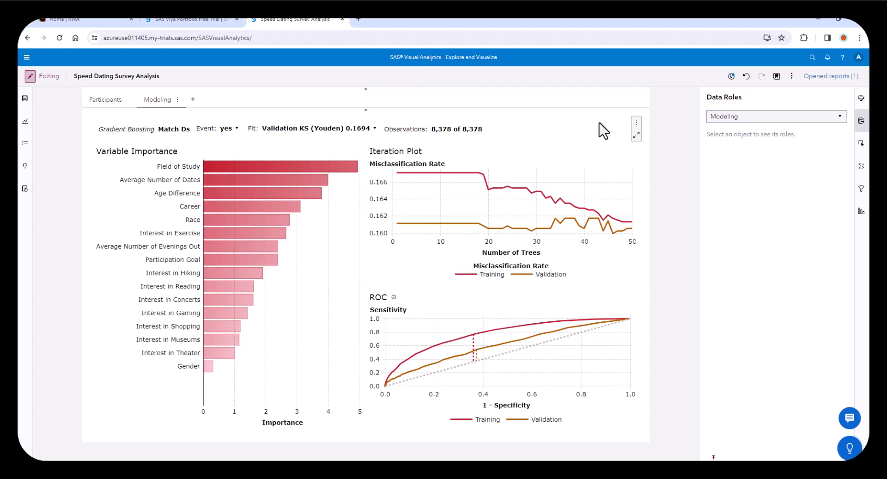
- Duplicate the gradient boosting model as a Bayesian network on the Modeling page
{"action": "left_click", "coordinate": [637, 123]}
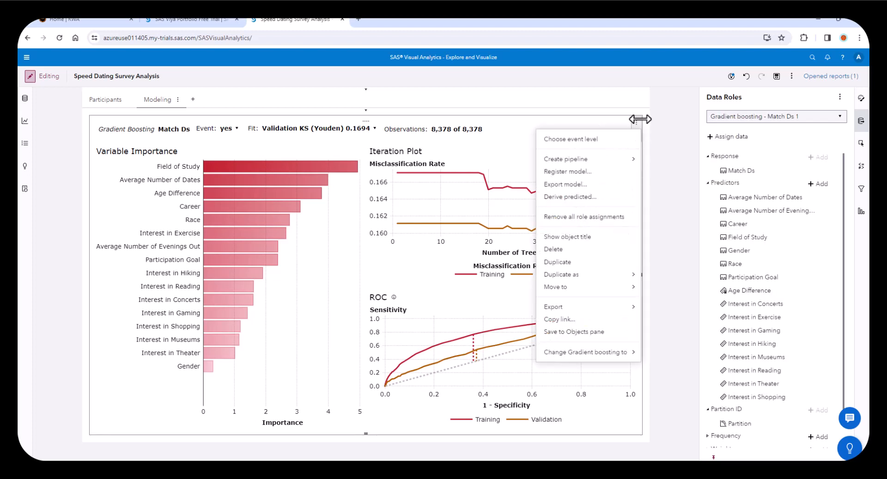
{"action": "mouse_move", "coordinate": [573, 274]}
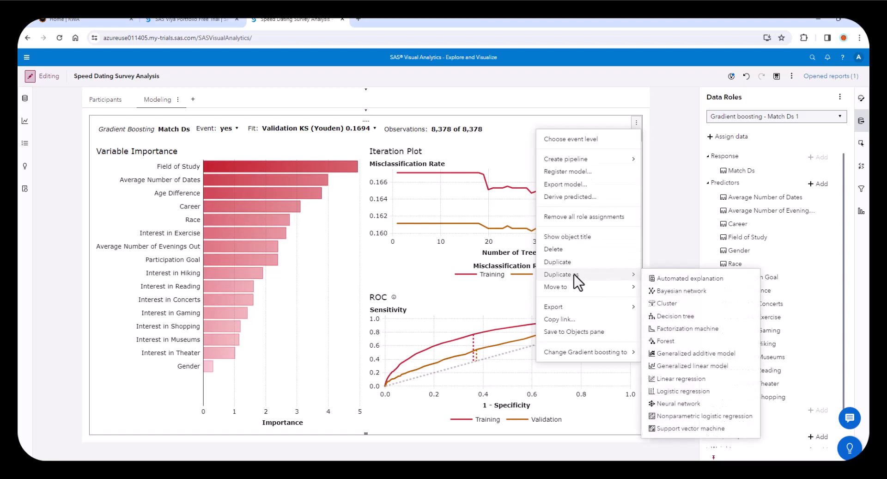
{"action": "left_click", "coordinate": [675, 291]}
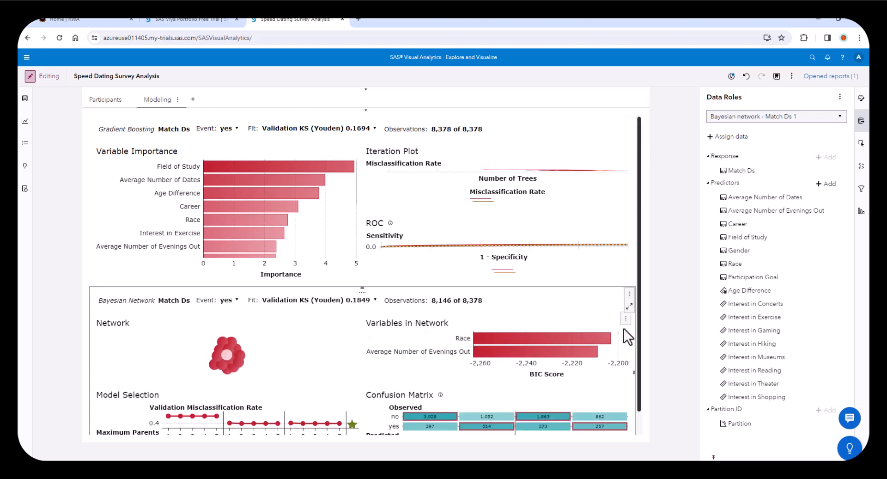
{"action": "scroll", "coordinate": [639, 273], "scroll_direction": "down", "scroll_amount": 2}
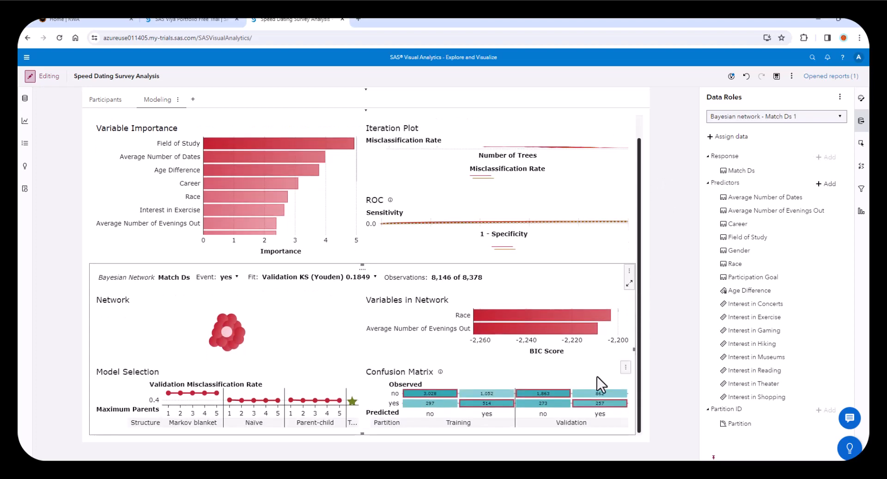
- Show the ROC plot instead of the confusion matrix in the Bayesian network model
{"action": "left_click", "coordinate": [626, 368]}
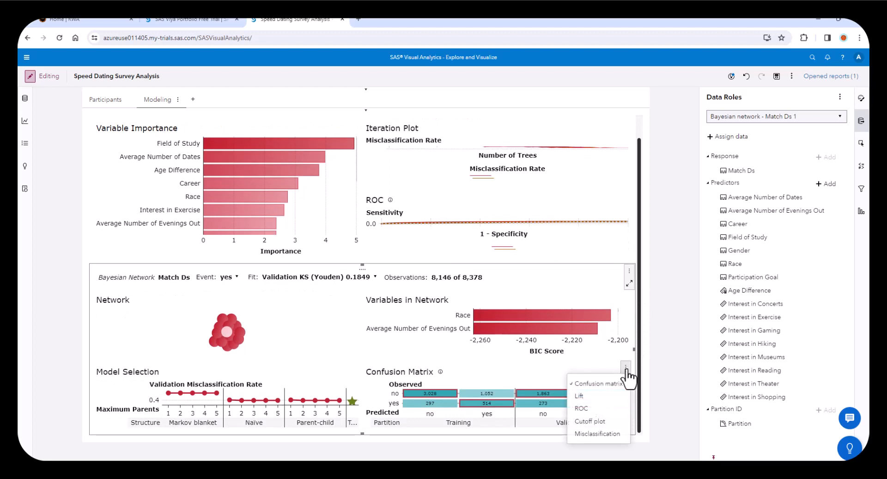
{"action": "left_click", "coordinate": [588, 408]}
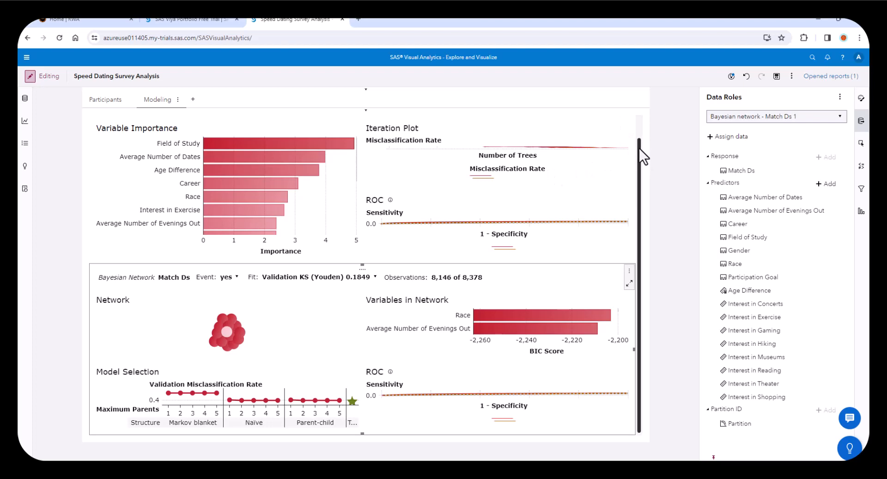
- Duplicate the gradient boosting model as a decision tree on the Modeling page
{"action": "left_click_drag", "start_coordinate": [639, 148], "coordinate": [638, 125]}
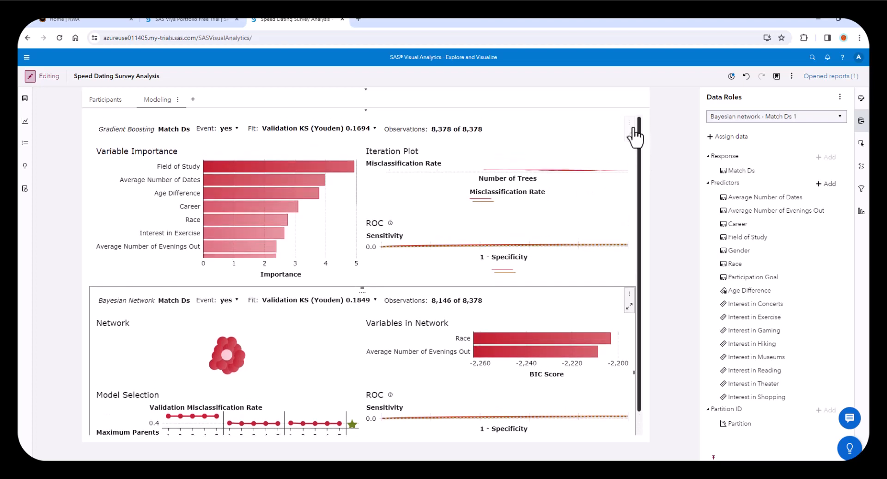
{"action": "left_click", "coordinate": [630, 124]}
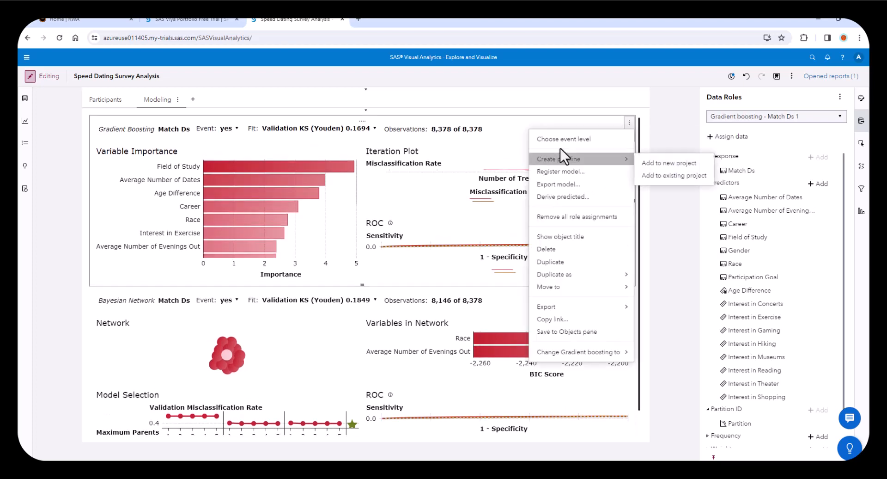
{"action": "mouse_move", "coordinate": [575, 277]}
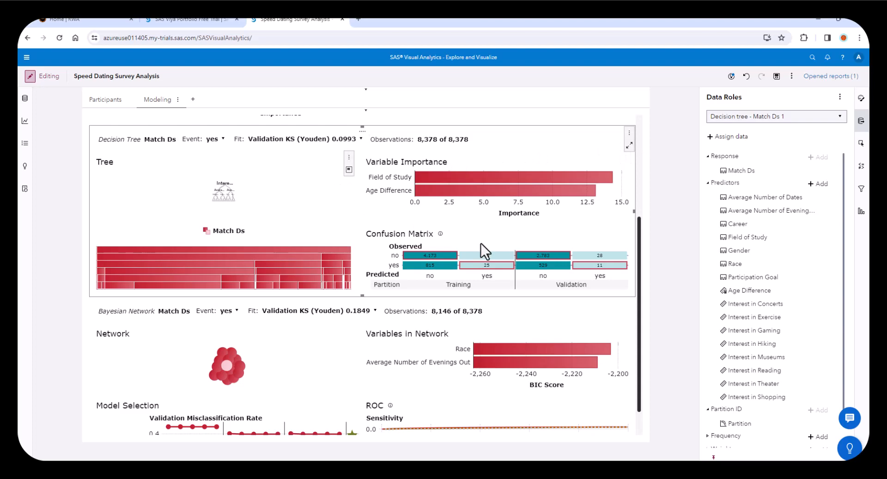
- Duplicate the gradient boosting model as a forest on the Modeling page
{"action": "left_click_drag", "start_coordinate": [639, 227], "coordinate": [639, 127]}
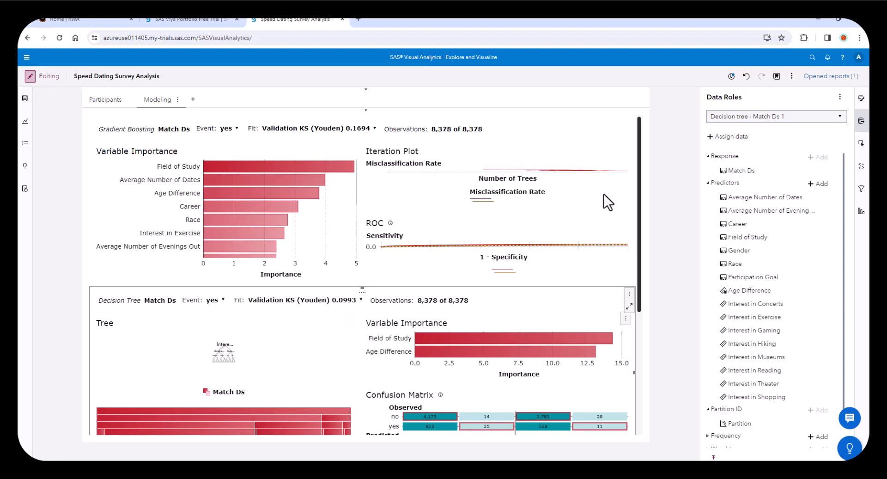
{"action": "left_click", "coordinate": [629, 122]}
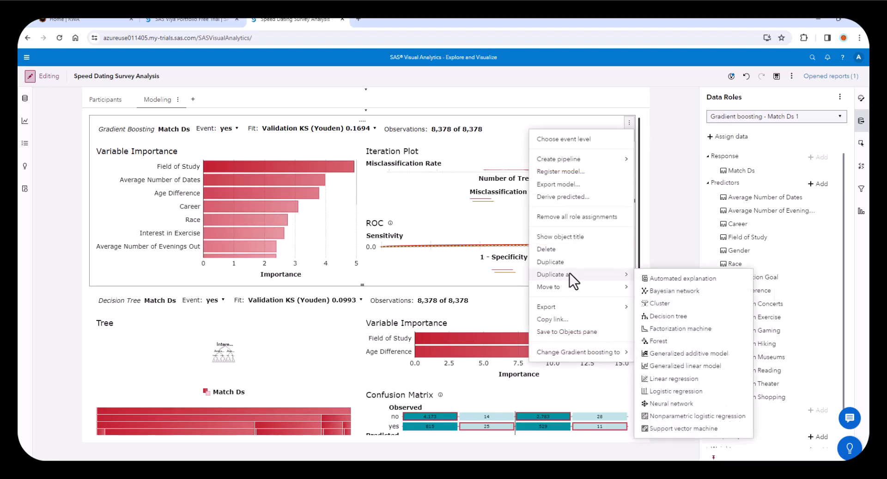
{"action": "left_click", "coordinate": [660, 341]}
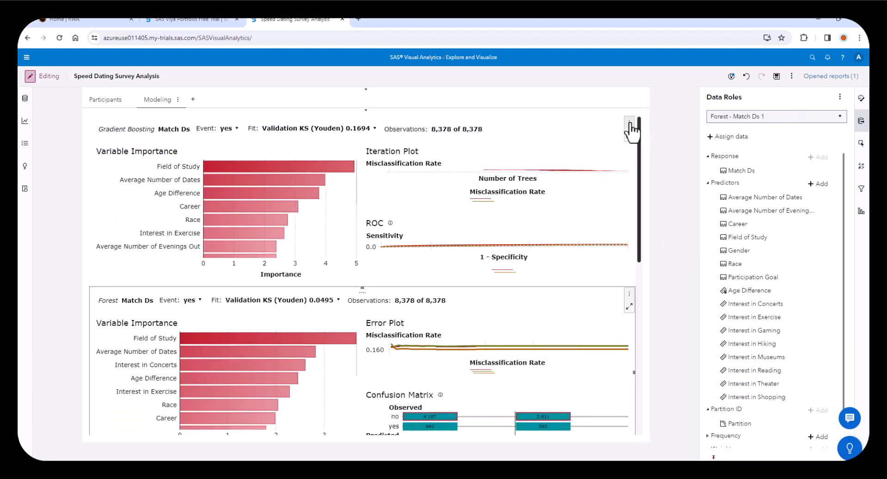
- Duplicate the gradient boosting model as a logistic regression on the Modeling page
{"action": "left_click", "coordinate": [629, 122]}
{"action": "mouse_move", "coordinate": [571, 273]}
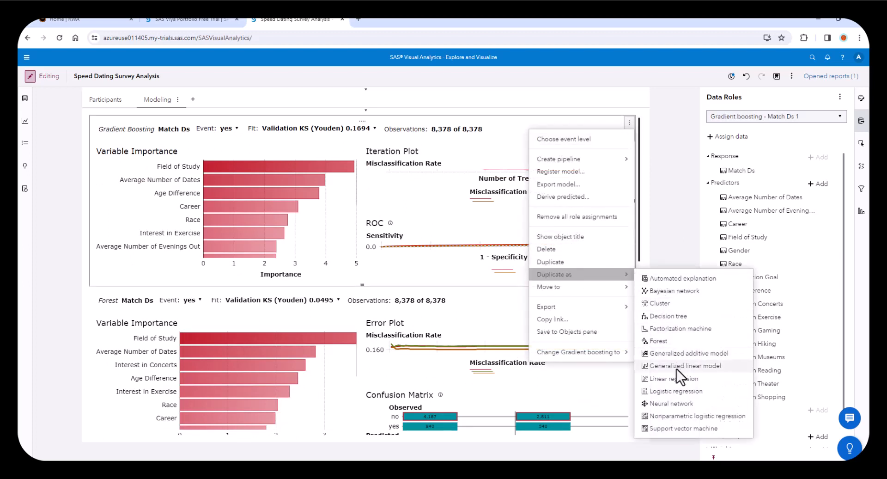
{"action": "left_click", "coordinate": [675, 391]}
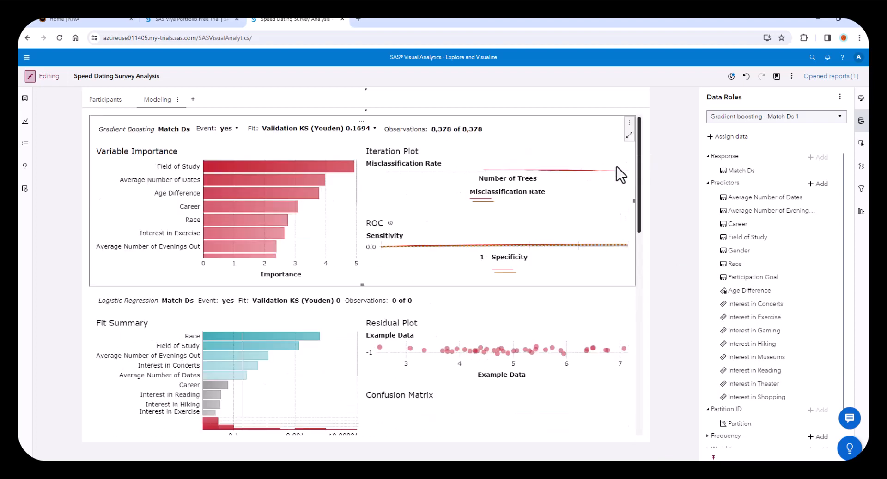
- Duplicate the gradient boosting model as a neural network on the Modeling page
{"action": "left_click", "coordinate": [629, 123]}
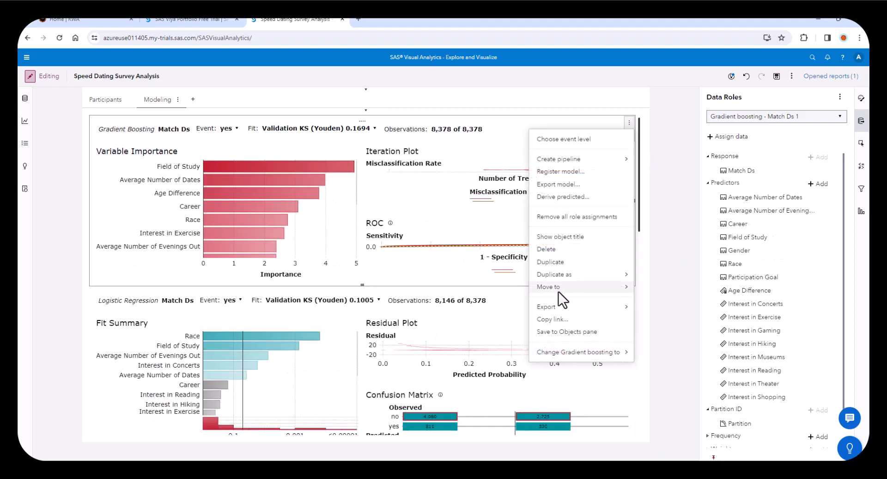
{"action": "mouse_move", "coordinate": [553, 278]}
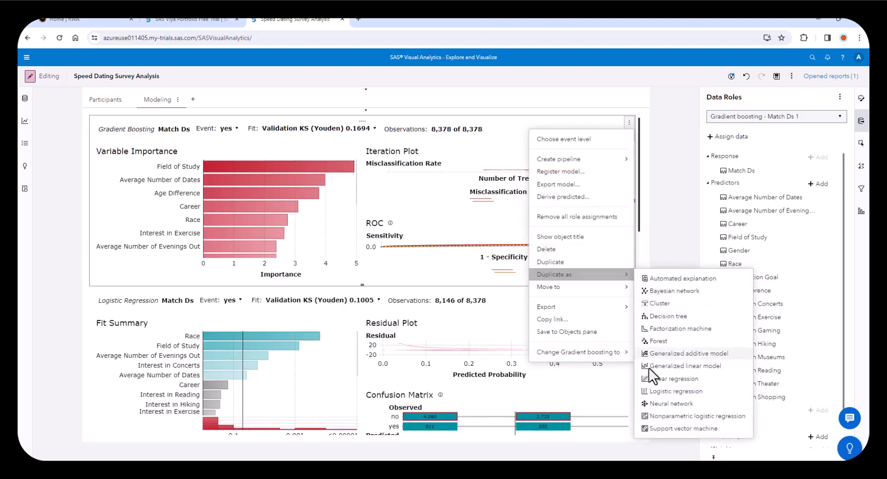
{"action": "left_click", "coordinate": [675, 216]}
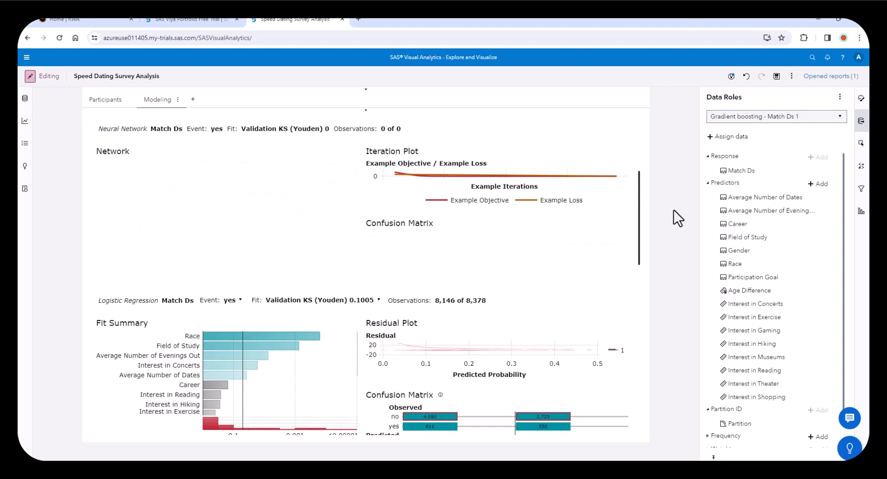
- Set the neural network model's optimization method to SGD
{"action": "left_click", "coordinate": [559, 182]}
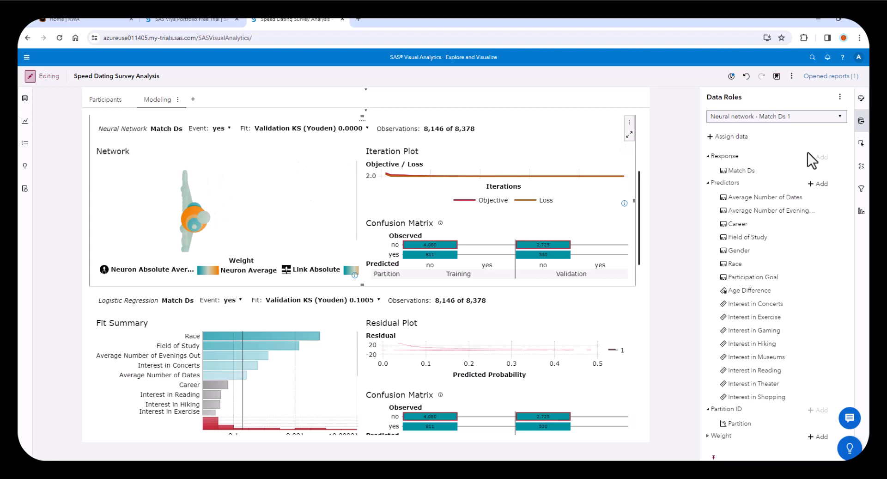
{"action": "left_click", "coordinate": [861, 99]}
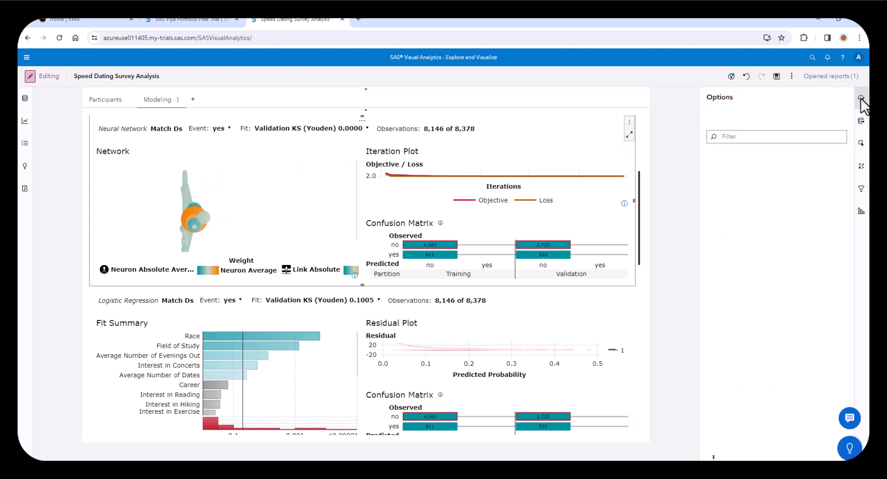
{"action": "scroll", "coordinate": [803, 301], "scroll_direction": "down", "scroll_amount": 5}
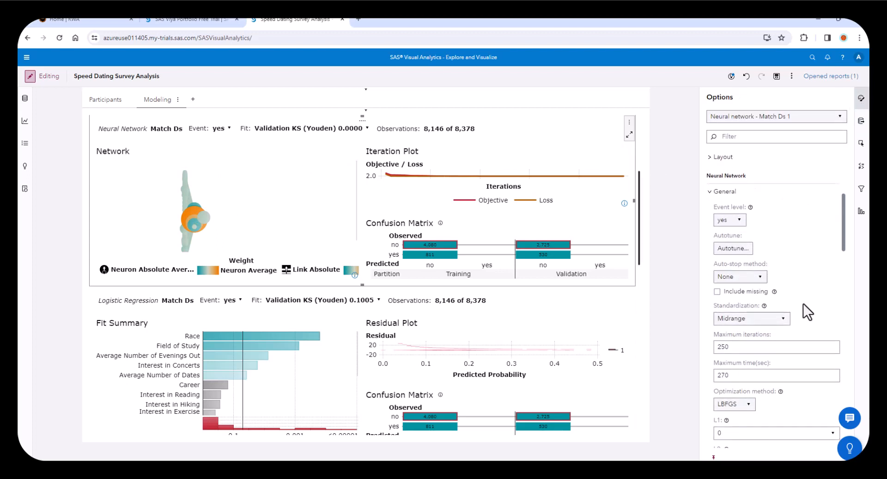
{"action": "scroll", "coordinate": [803, 304], "scroll_direction": "down", "scroll_amount": 2}
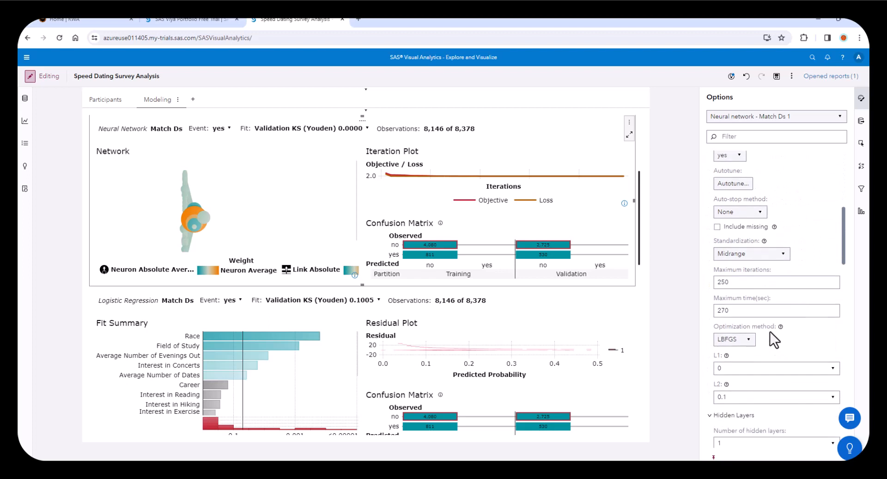
{"action": "left_click", "coordinate": [737, 339]}
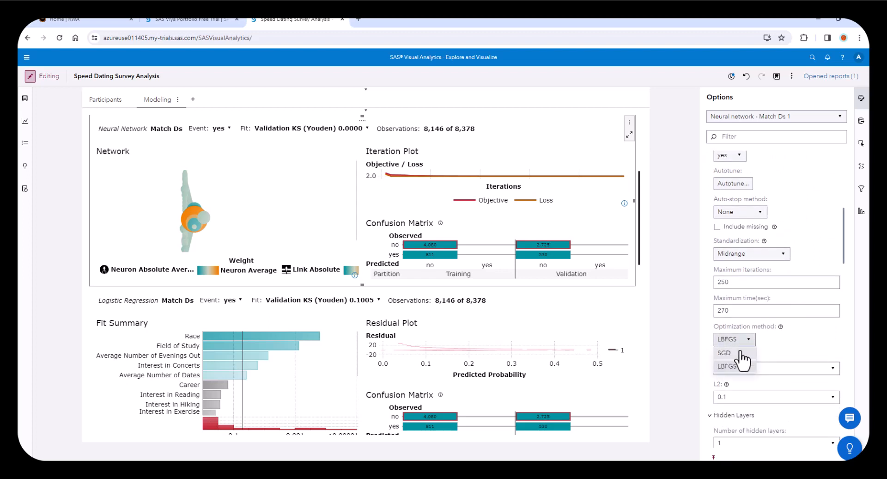
{"action": "left_click", "coordinate": [738, 353]}
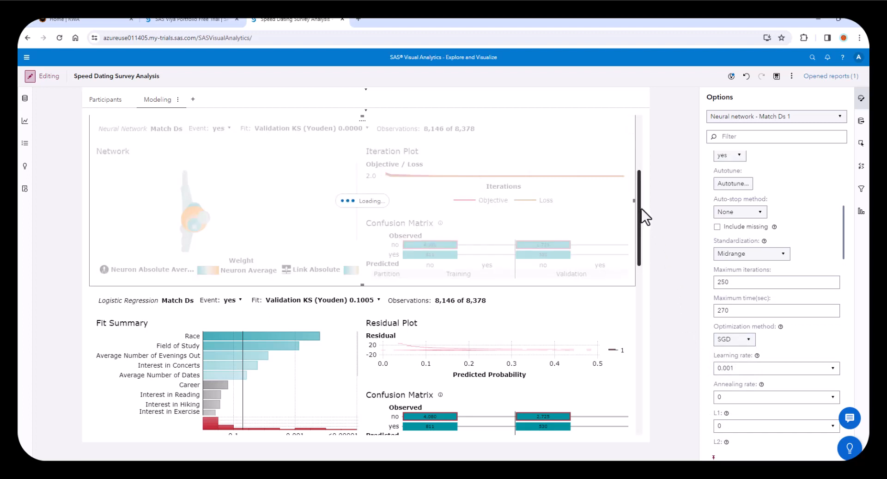
- Enlarge the neural network model, replace its confusion matrix with the ROC plot, collapse the details table and restore the model's size
{"action": "left_click_drag", "start_coordinate": [639, 202], "coordinate": [642, 148]}
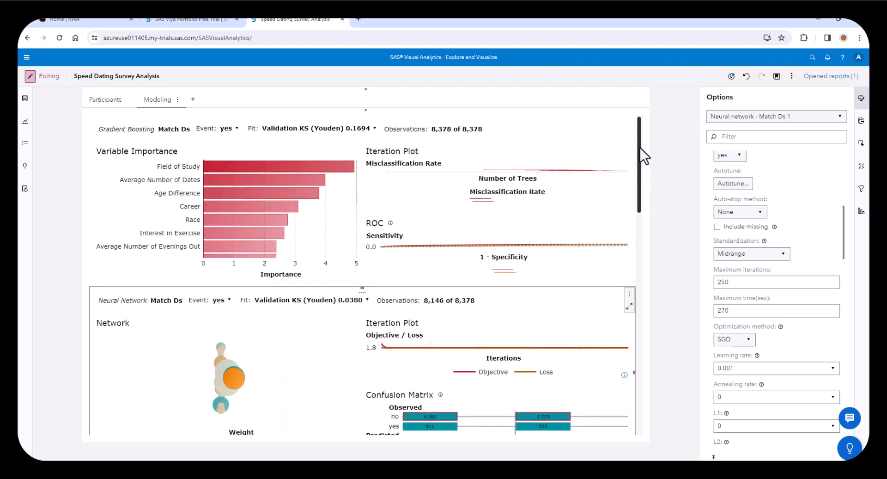
{"action": "mouse_move", "coordinate": [633, 144]}
{"action": "scroll", "coordinate": [640, 134], "scroll_direction": "down", "scroll_amount": 1}
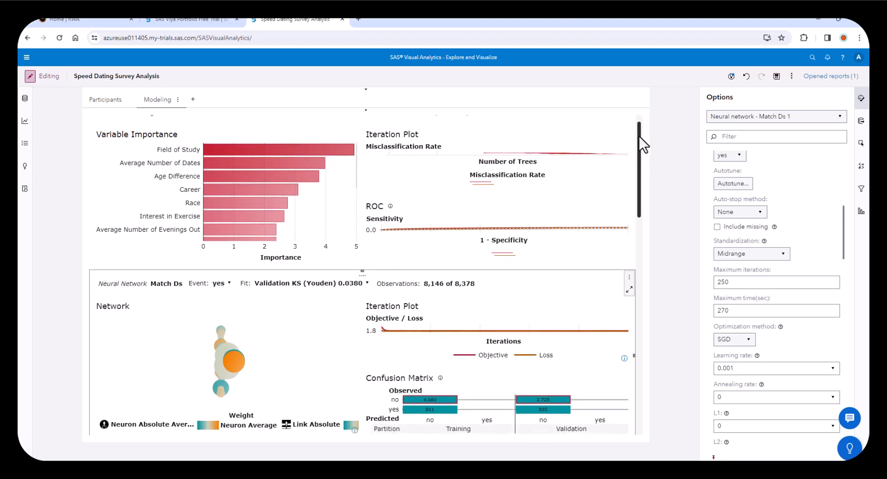
{"action": "left_click_drag", "start_coordinate": [639, 136], "coordinate": [674, 126]}
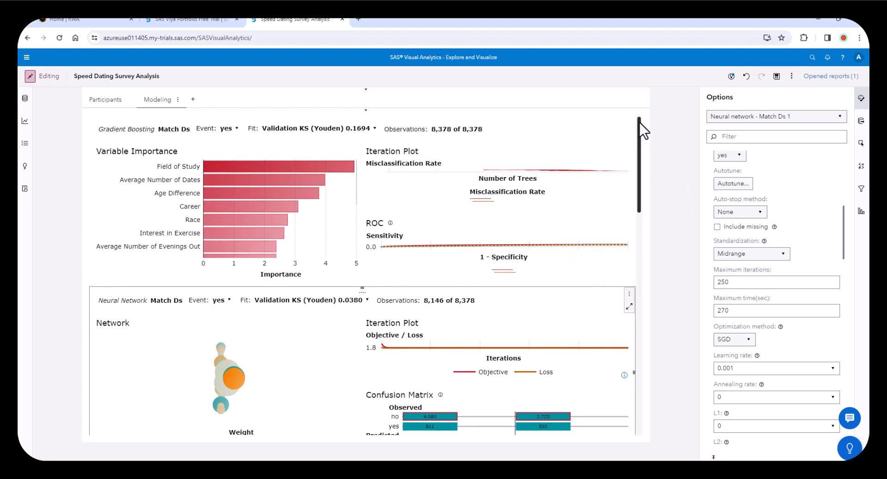
{"action": "left_click", "coordinate": [629, 307]}
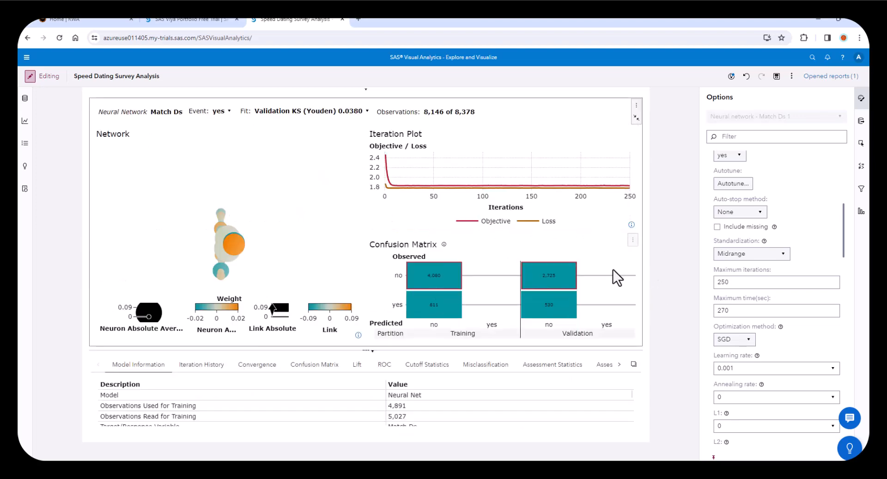
{"action": "left_click", "coordinate": [631, 242]}
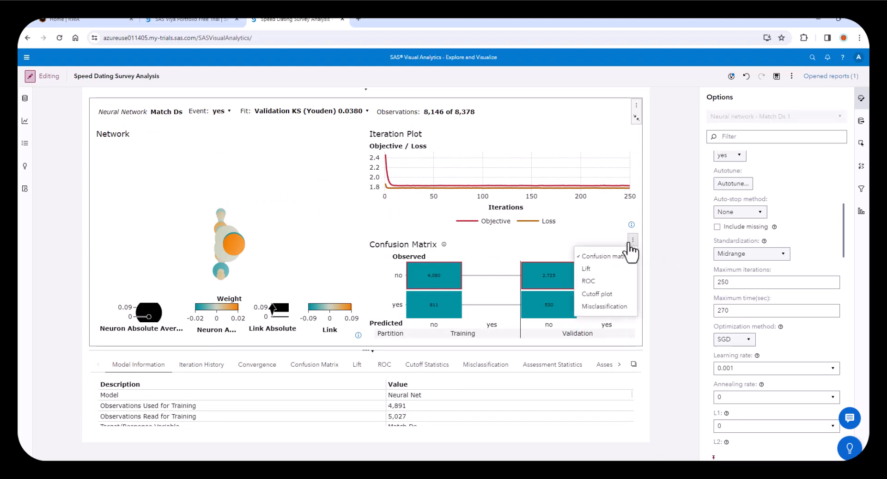
{"action": "left_click", "coordinate": [617, 281]}
{"action": "left_click", "coordinate": [372, 351]}
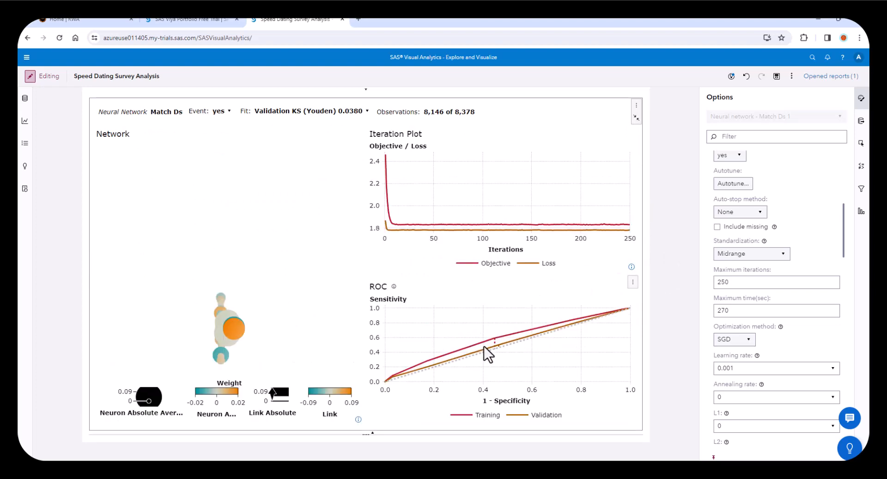
{"action": "left_click", "coordinate": [637, 120]}
- Enlarge the logistic regression model, replace its confusion matrix with the ROC plot and restore the model's size
{"action": "left_click", "coordinate": [557, 253]}
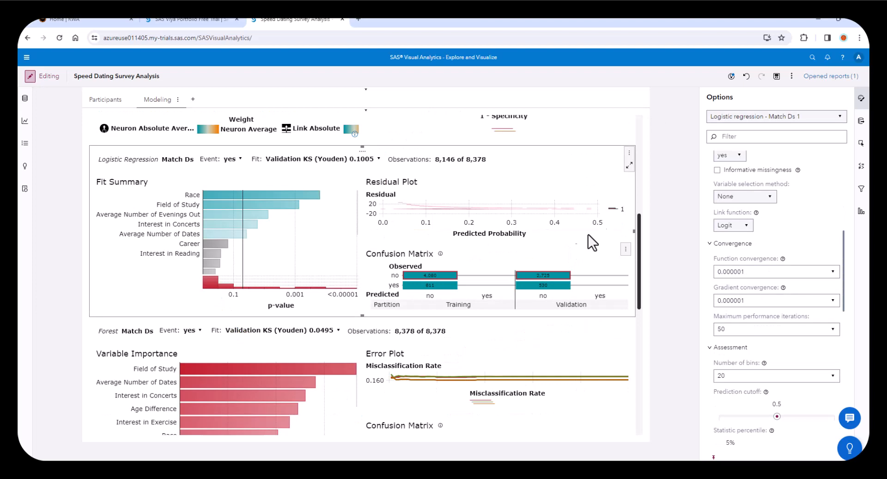
{"action": "left_click", "coordinate": [629, 165]}
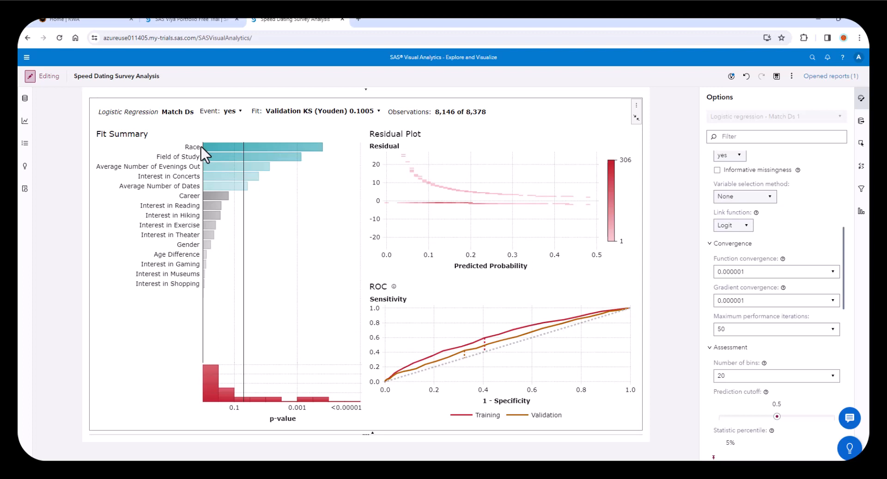
{"action": "left_click", "coordinate": [636, 118]}
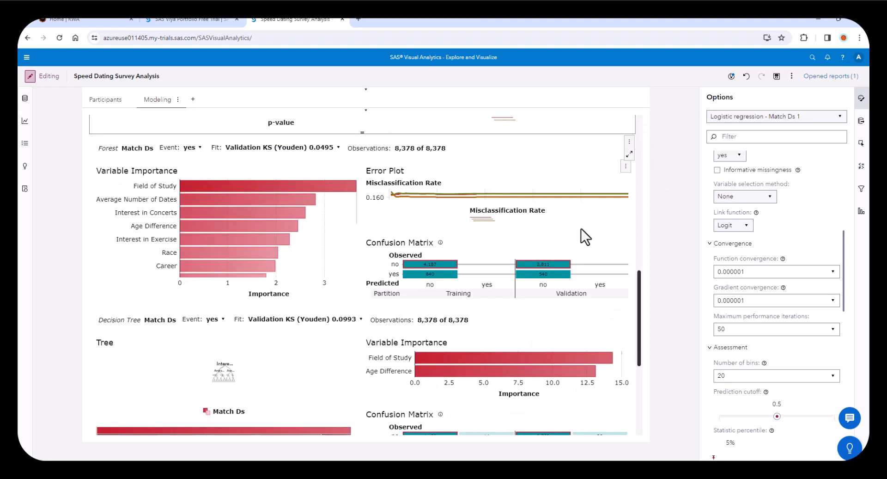
- Enlarge the forest model, replace its confusion matrix with the ROC plot and restore the model's size
{"action": "left_click", "coordinate": [581, 228]}
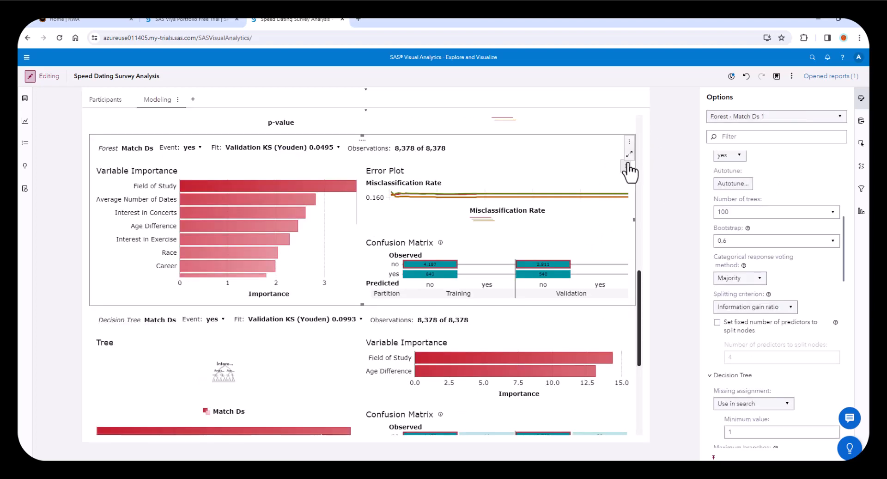
{"action": "left_click", "coordinate": [630, 156]}
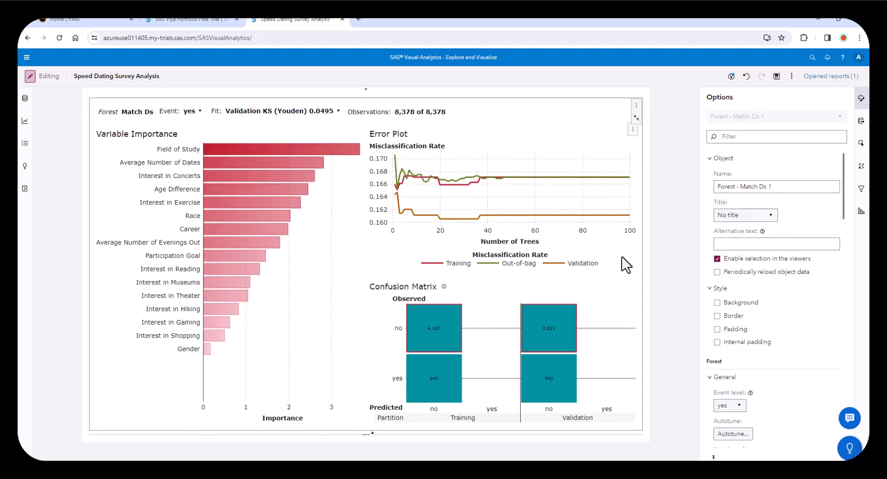
{"action": "left_click", "coordinate": [632, 281]}
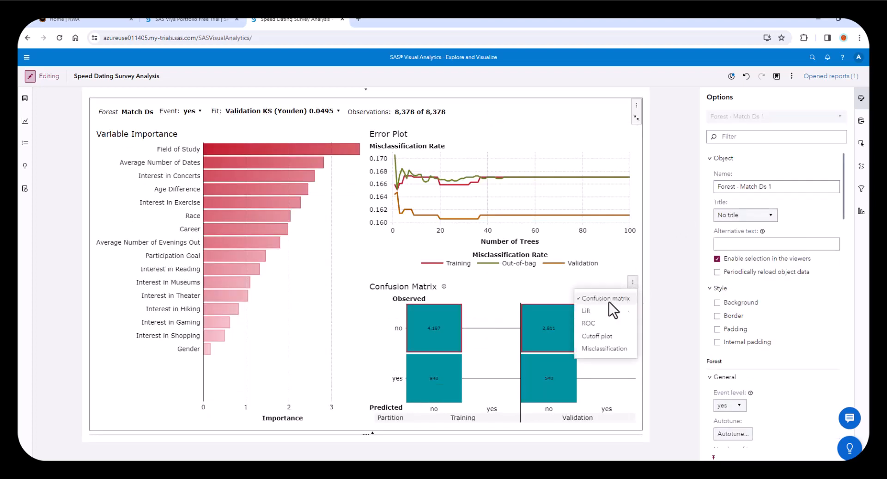
{"action": "left_click", "coordinate": [592, 323]}
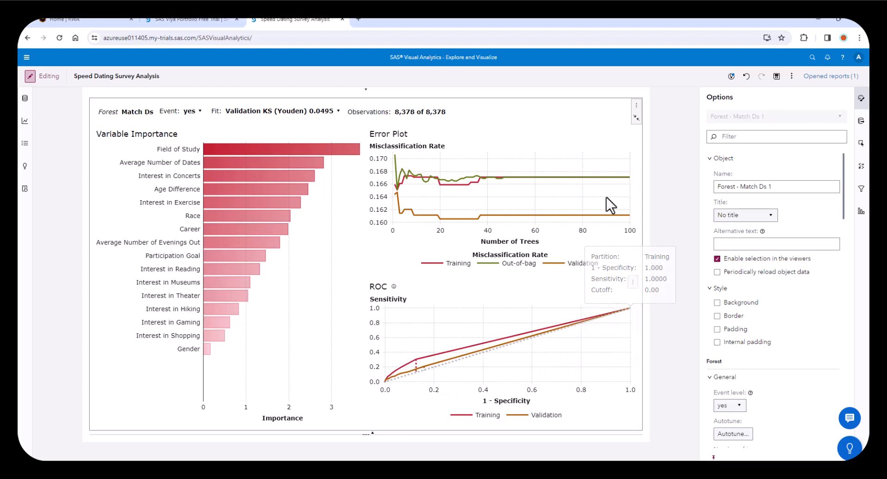
{"action": "left_click", "coordinate": [636, 119]}
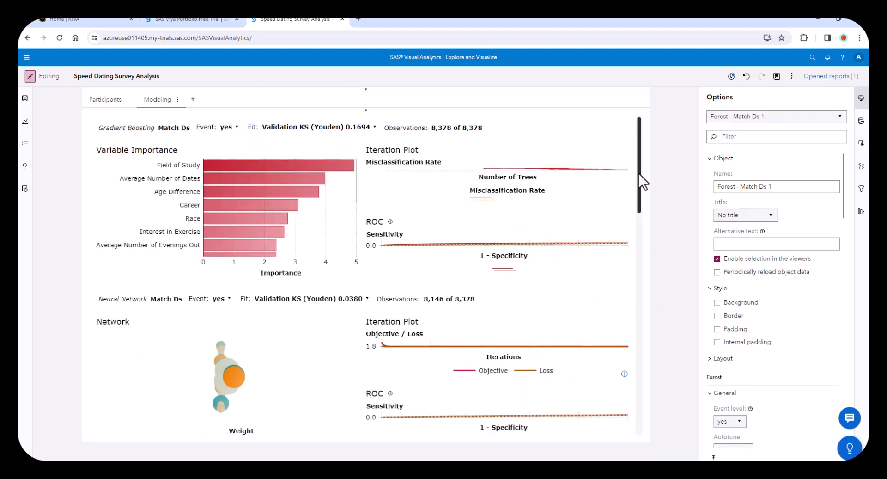
- Enlarge the decision tree model, replace its confusion matrix with the ROC plot and restore the model's size
{"action": "left_click_drag", "start_coordinate": [642, 170], "coordinate": [675, 375]}
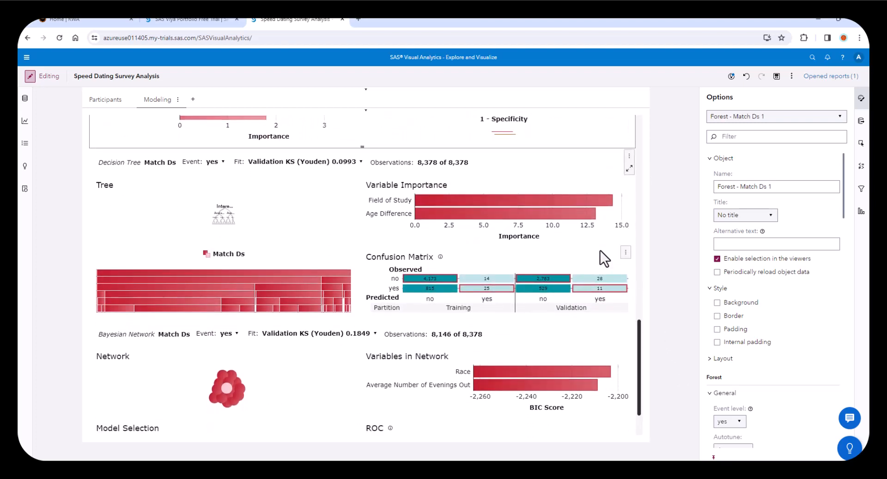
{"action": "left_click", "coordinate": [620, 208]}
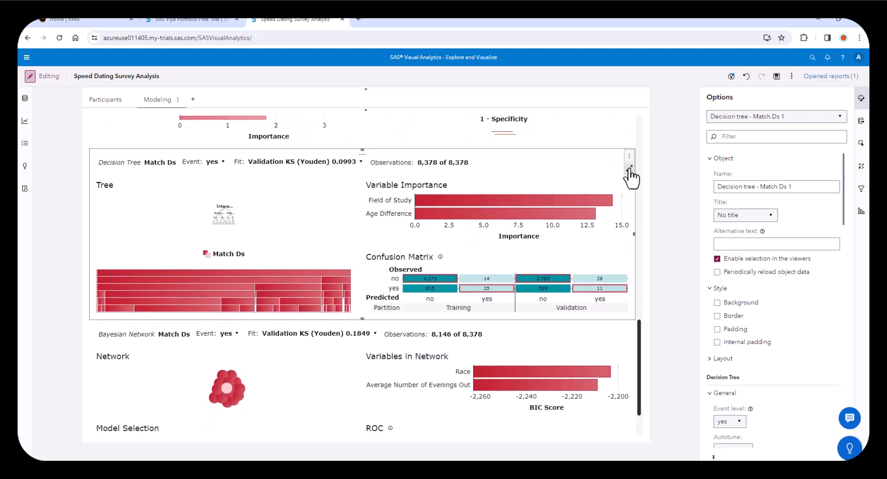
{"action": "left_click", "coordinate": [629, 169]}
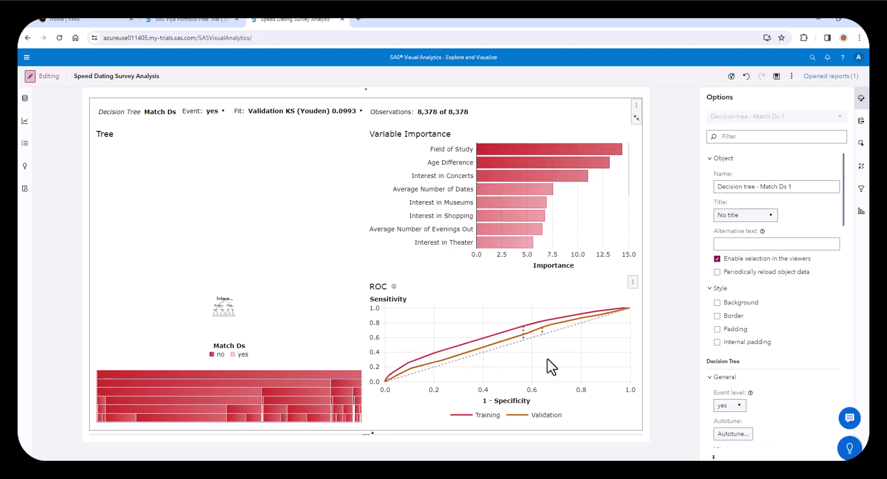
{"action": "left_click", "coordinate": [636, 121]}
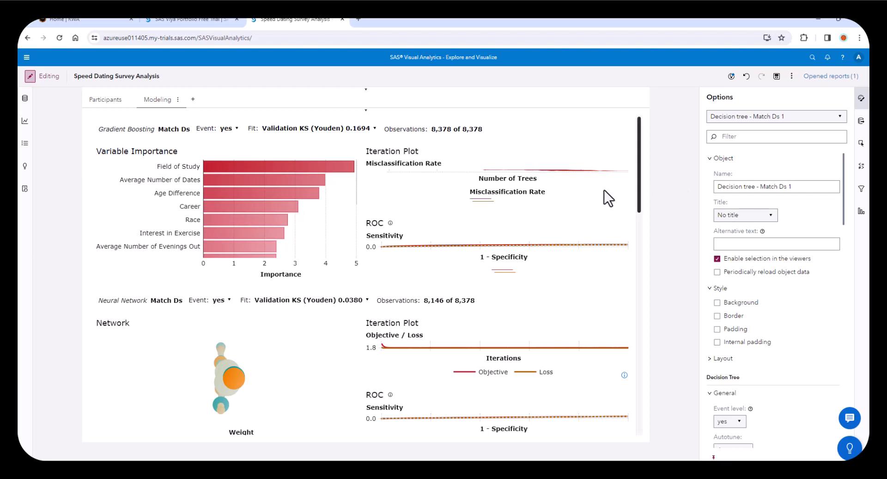
- Duplicate the gradient boosting model on the Modeling page
{"action": "left_click", "coordinate": [626, 125]}
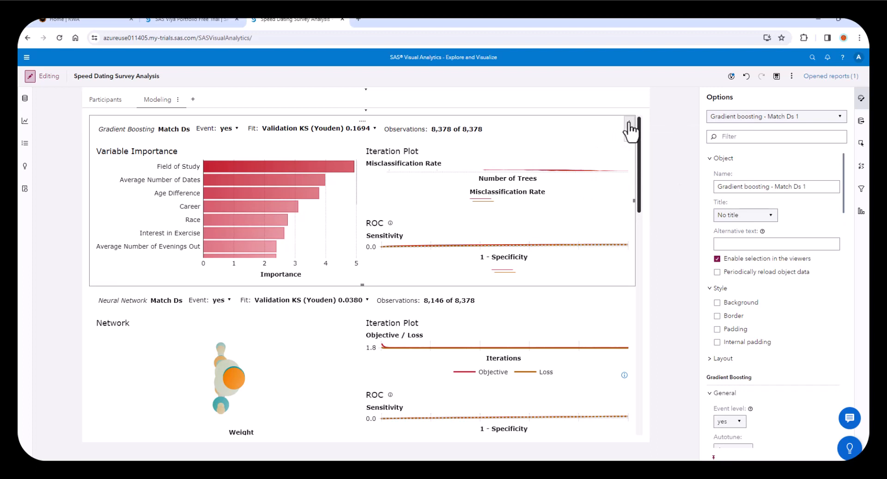
{"action": "left_click", "coordinate": [629, 124]}
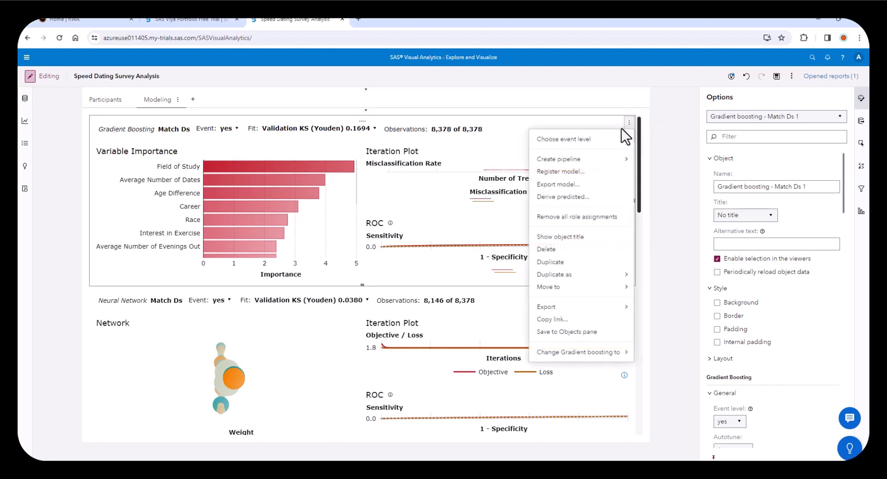
{"action": "left_click", "coordinate": [552, 262]}
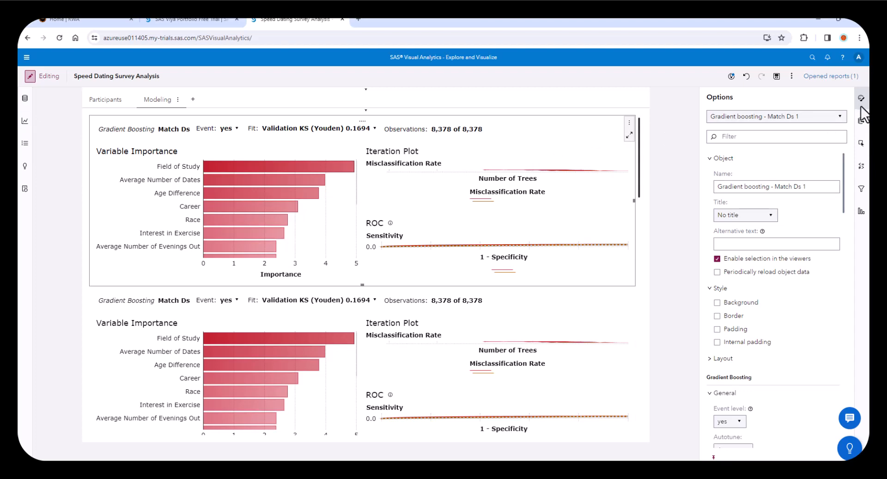
- Add all remaining data items except Match as predictors of the Gradient boosting - Match Ds 1 model
{"action": "left_click", "coordinate": [862, 121]}
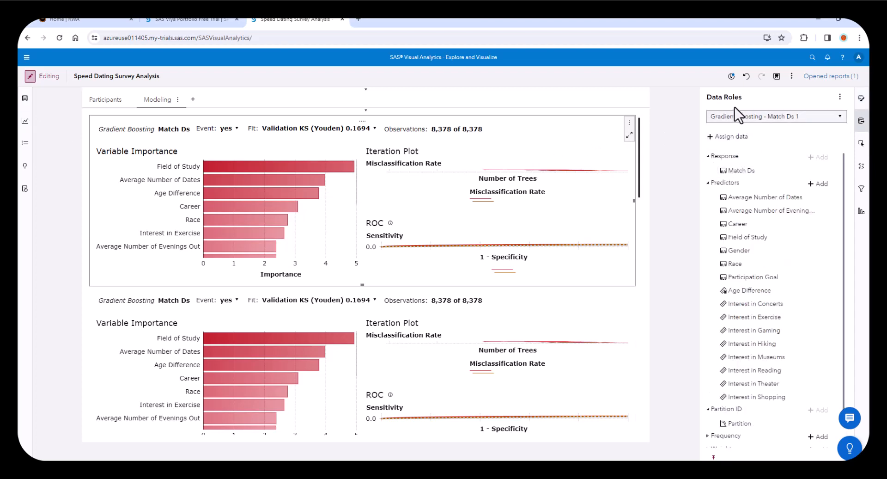
{"action": "left_click", "coordinate": [812, 185]}
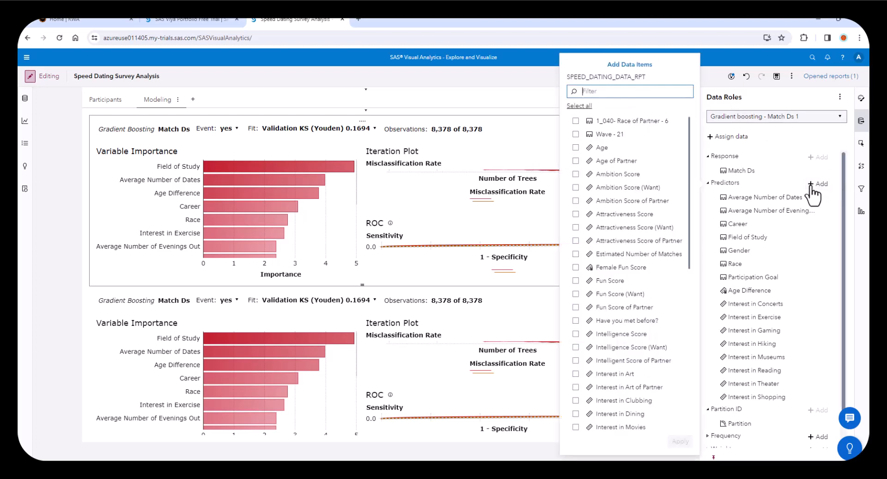
{"action": "left_click", "coordinate": [579, 105]}
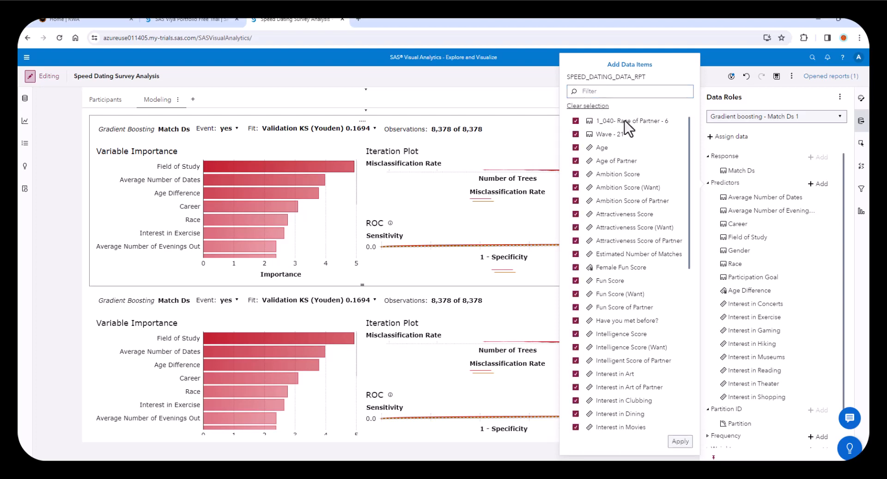
{"action": "scroll", "coordinate": [614, 381], "scroll_direction": "down", "scroll_amount": 5}
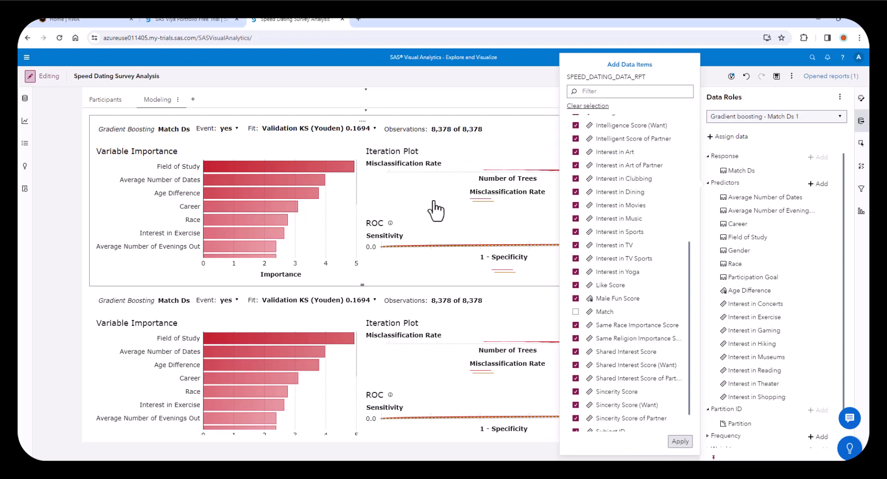
{"action": "left_click", "coordinate": [498, 253]}
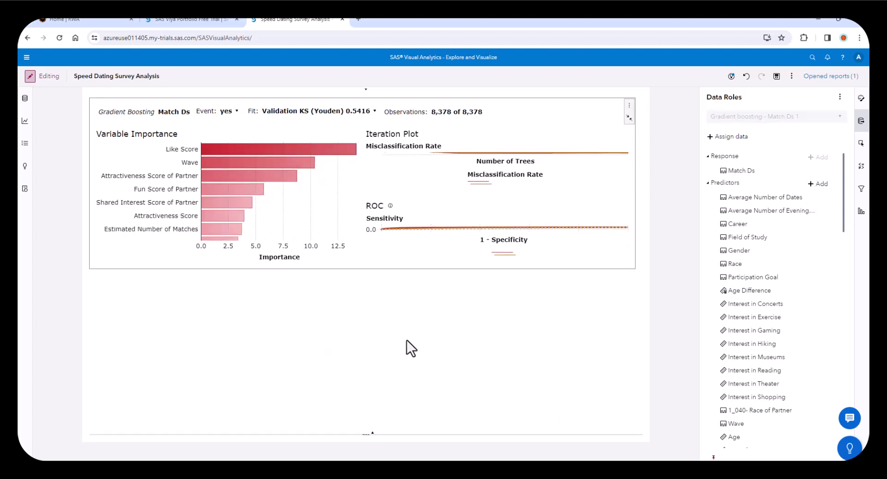
- Examine the enlarged gradient boosting model's variable importance, iteration plot and ROC plot, and restore the model's size
{"action": "left_click", "coordinate": [373, 351]}
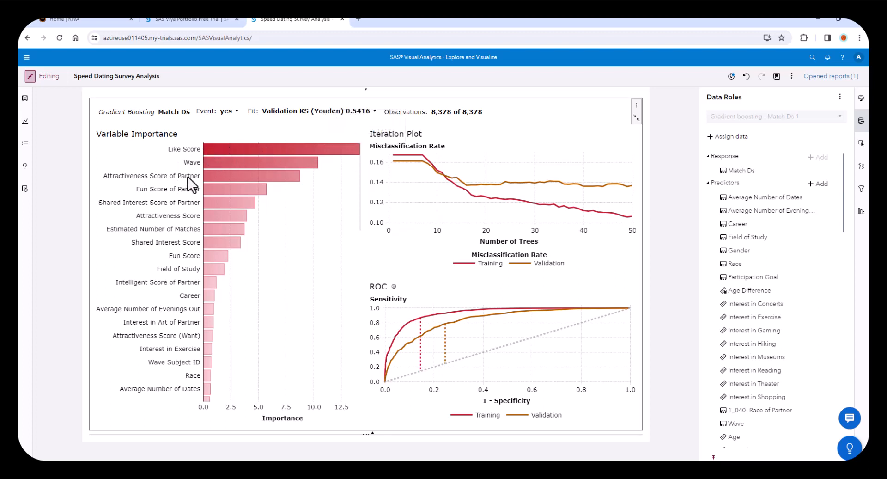
{"action": "mouse_move", "coordinate": [231, 163]}
{"action": "left_click", "coordinate": [635, 117]}
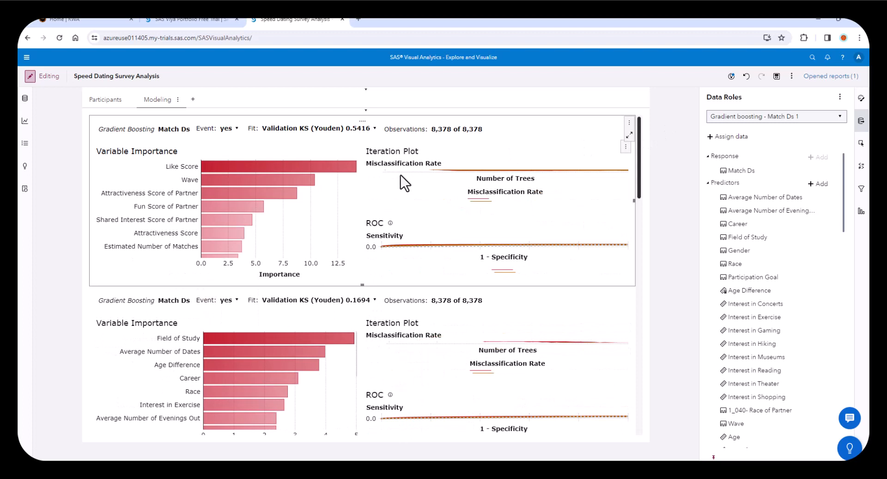
- Add a new report page and name it Model Championship
{"action": "left_click", "coordinate": [193, 99]}
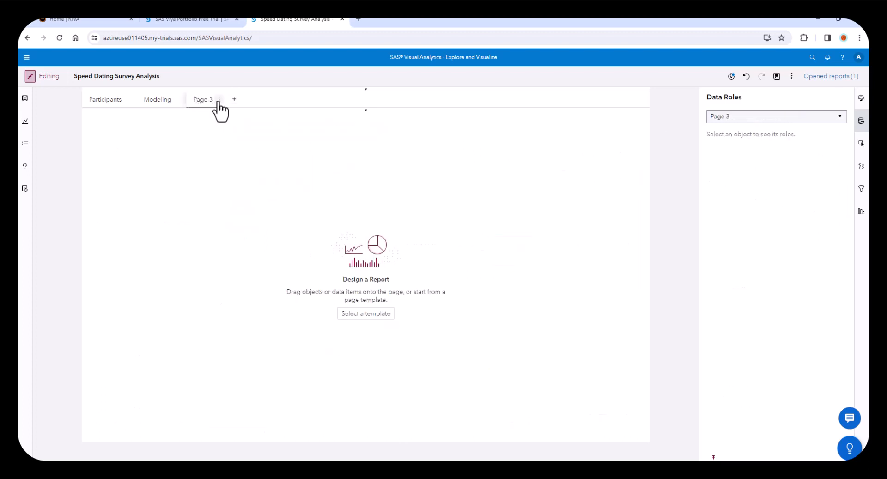
{"action": "left_click", "coordinate": [219, 100]}
{"action": "left_click", "coordinate": [233, 115]}
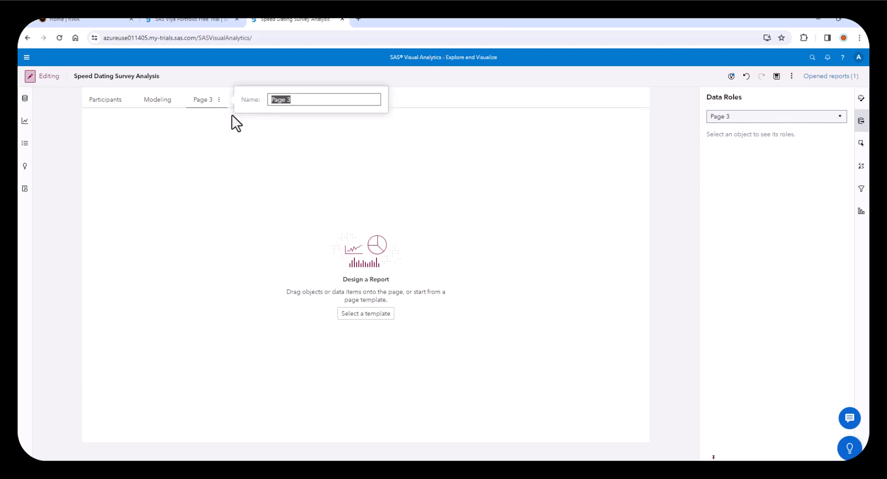
{"action": "type", "text": "Model Championship"}
{"action": "key", "text": "Return"}
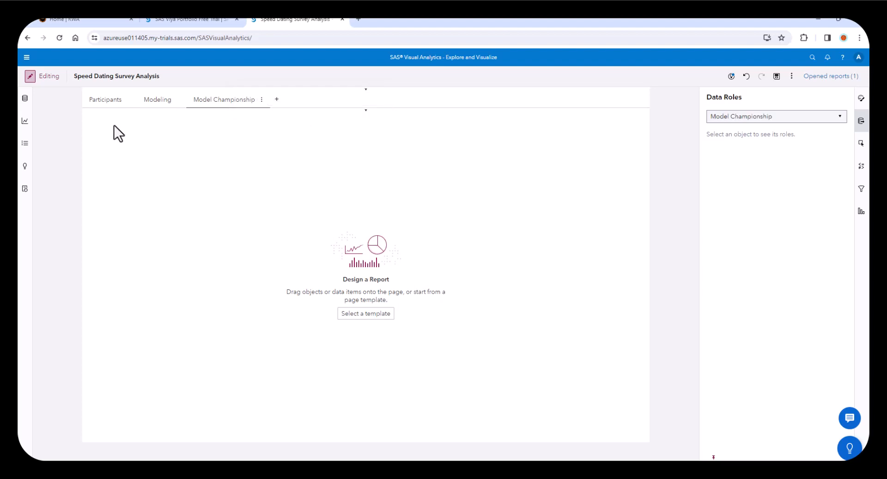
- Add a Model comparison object to the Model Championship page that includes all available models
{"action": "left_click", "coordinate": [22, 123]}
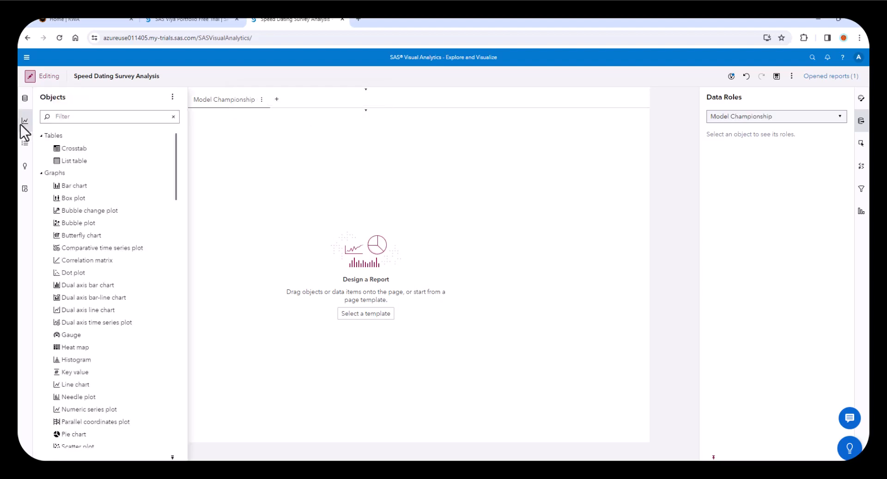
{"action": "left_click_drag", "start_coordinate": [176, 163], "coordinate": [189, 413]}
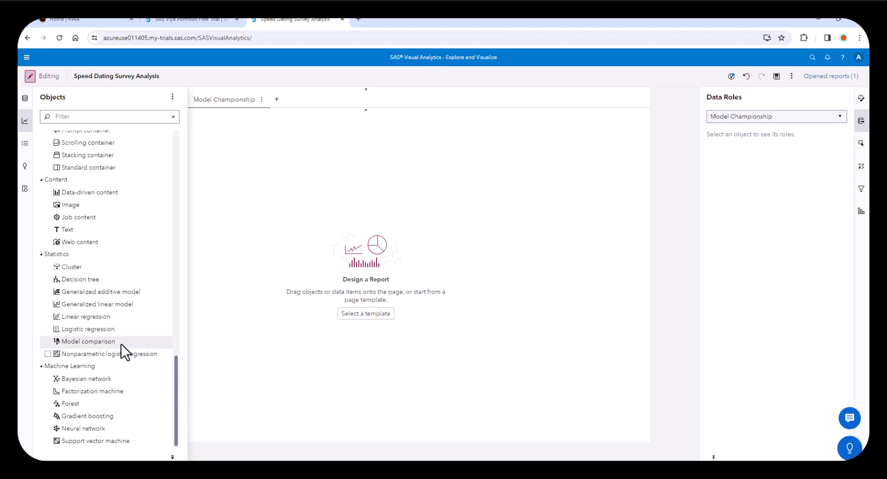
{"action": "left_click_drag", "start_coordinate": [104, 340], "coordinate": [474, 221]}
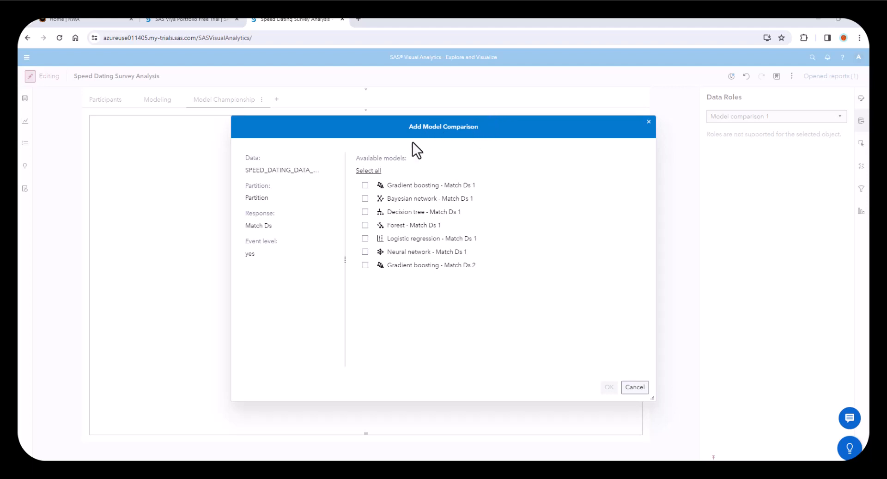
{"action": "left_click", "coordinate": [370, 171]}
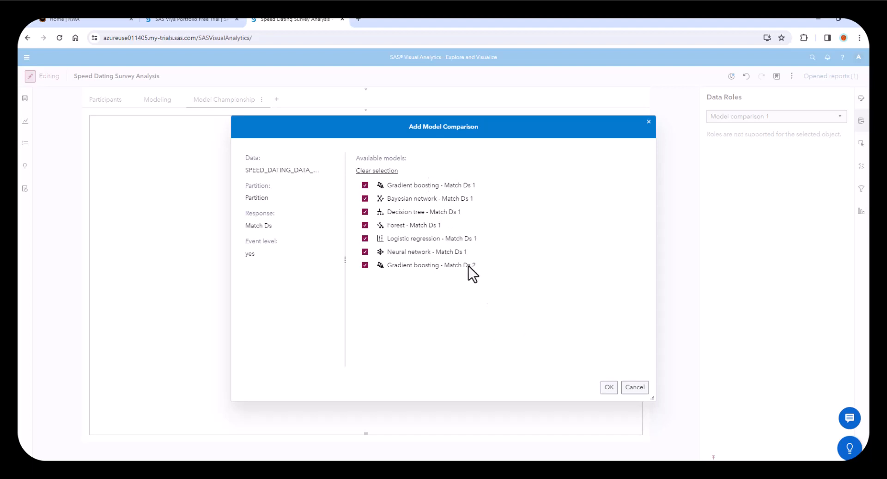
{"action": "left_click", "coordinate": [609, 387]}
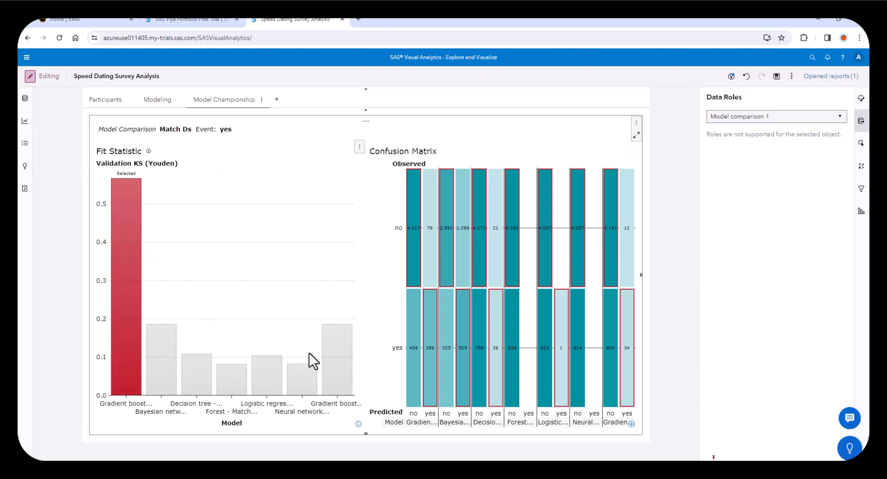
- Replace the model comparison's confusion matrix with the ROC plot, examine the curves and switch to the Participants page
{"action": "left_click", "coordinate": [633, 146]}
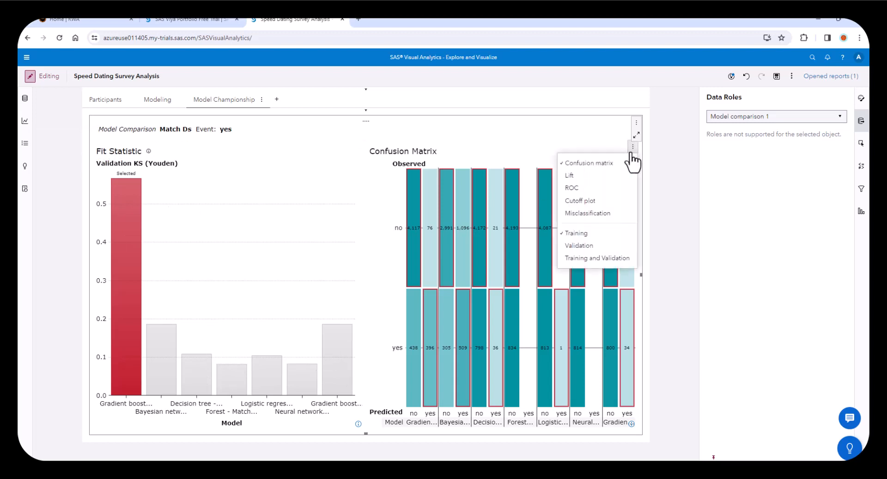
{"action": "left_click", "coordinate": [571, 186]}
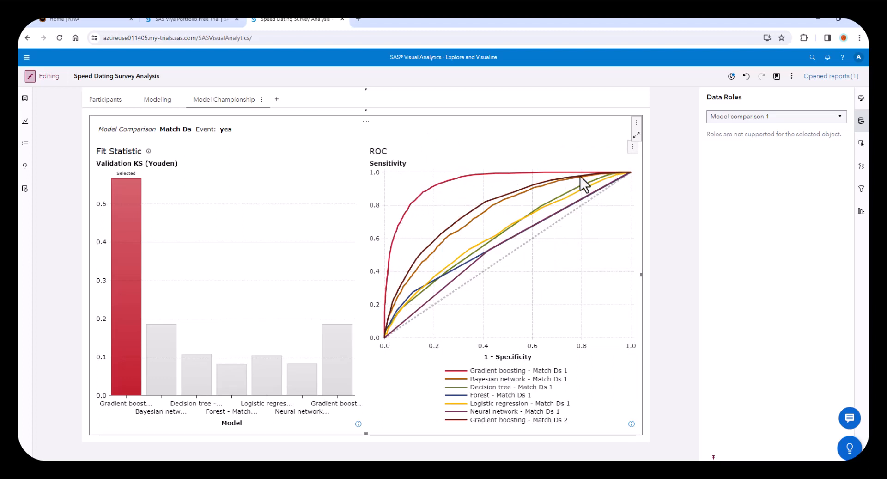
{"action": "mouse_move", "coordinate": [545, 176]}
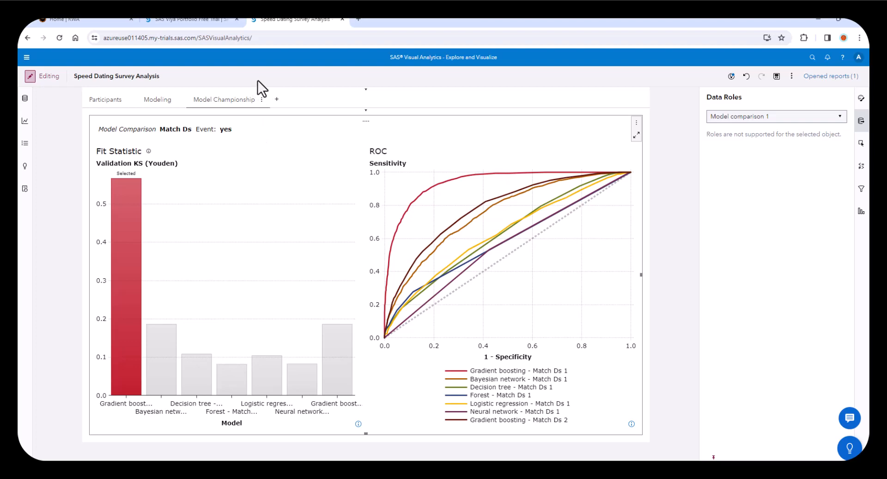
{"action": "left_click", "coordinate": [112, 101]}
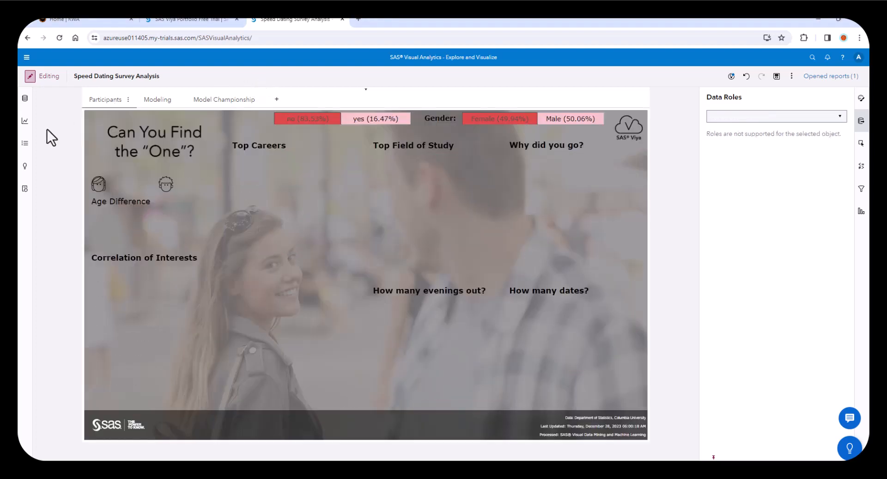